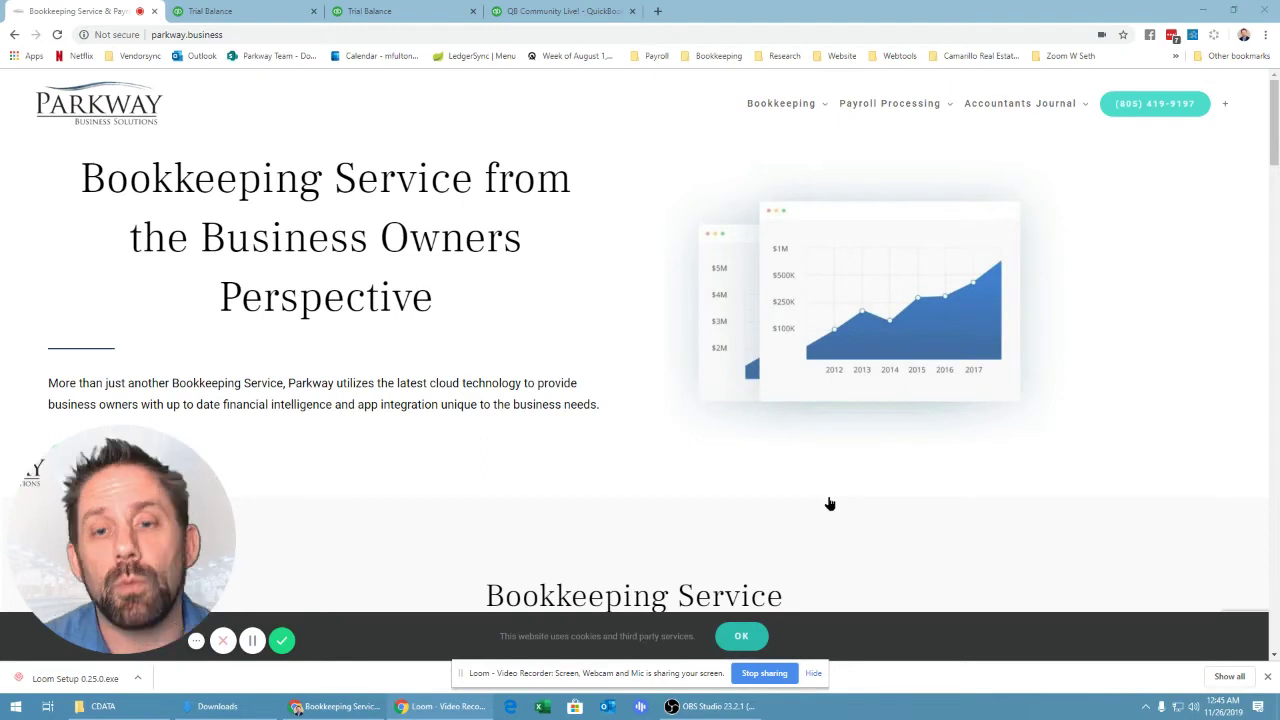
Launch Excel from the Windows taskbar while the bookkeeping site is open in Chrome.
{"action": "left_click", "coordinate": [541, 706]}
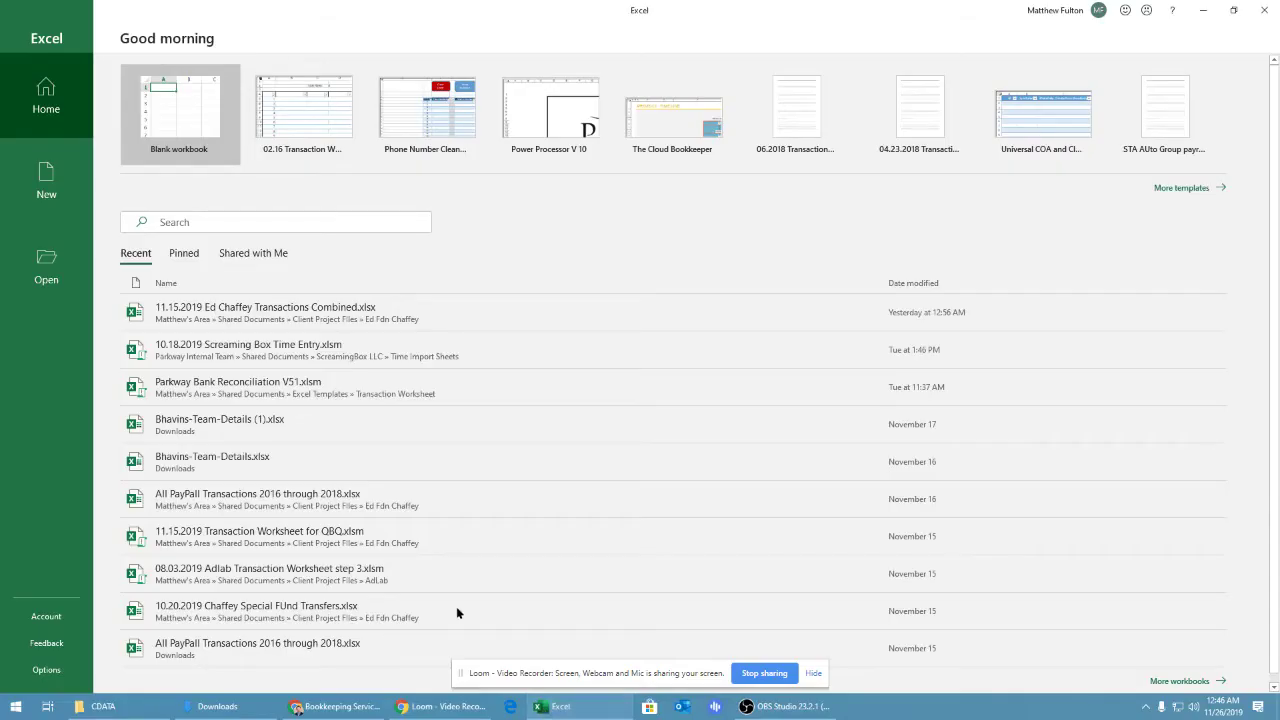
Create a blank workbook and bring up the CDATA ribbon's import commands.
{"action": "left_click", "coordinate": [180, 106]}
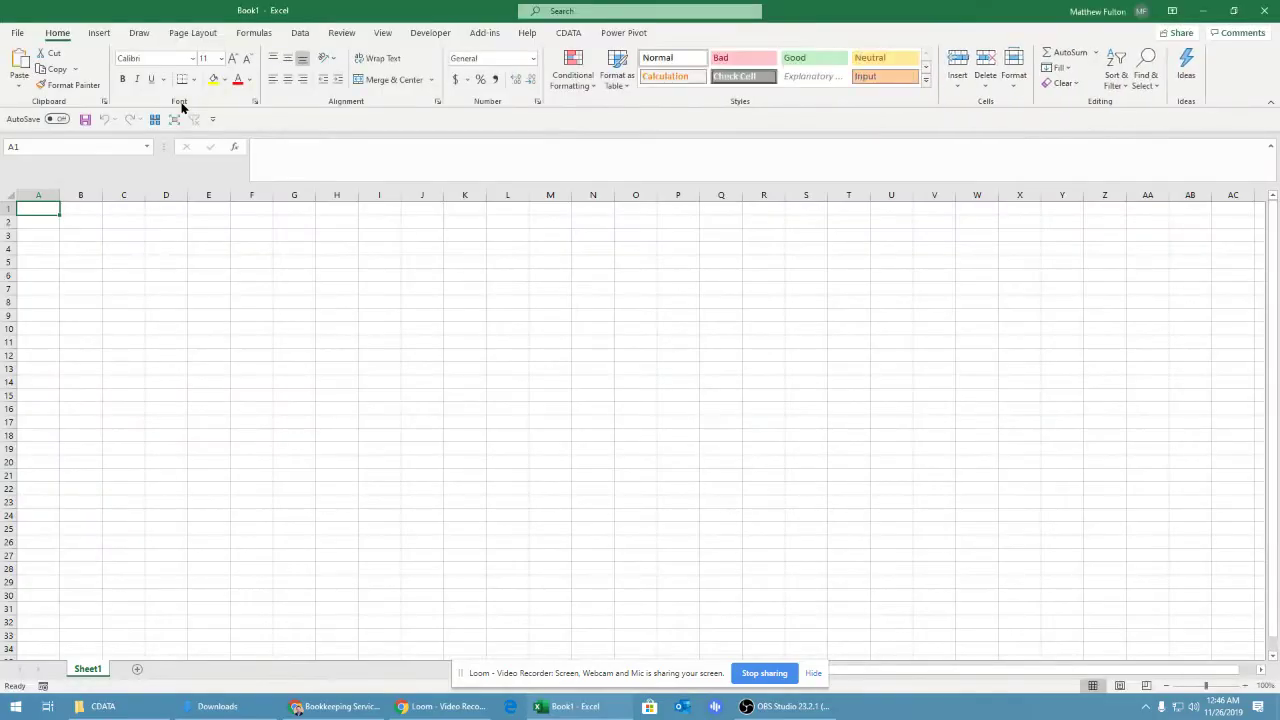
{"action": "left_click", "coordinate": [566, 37]}
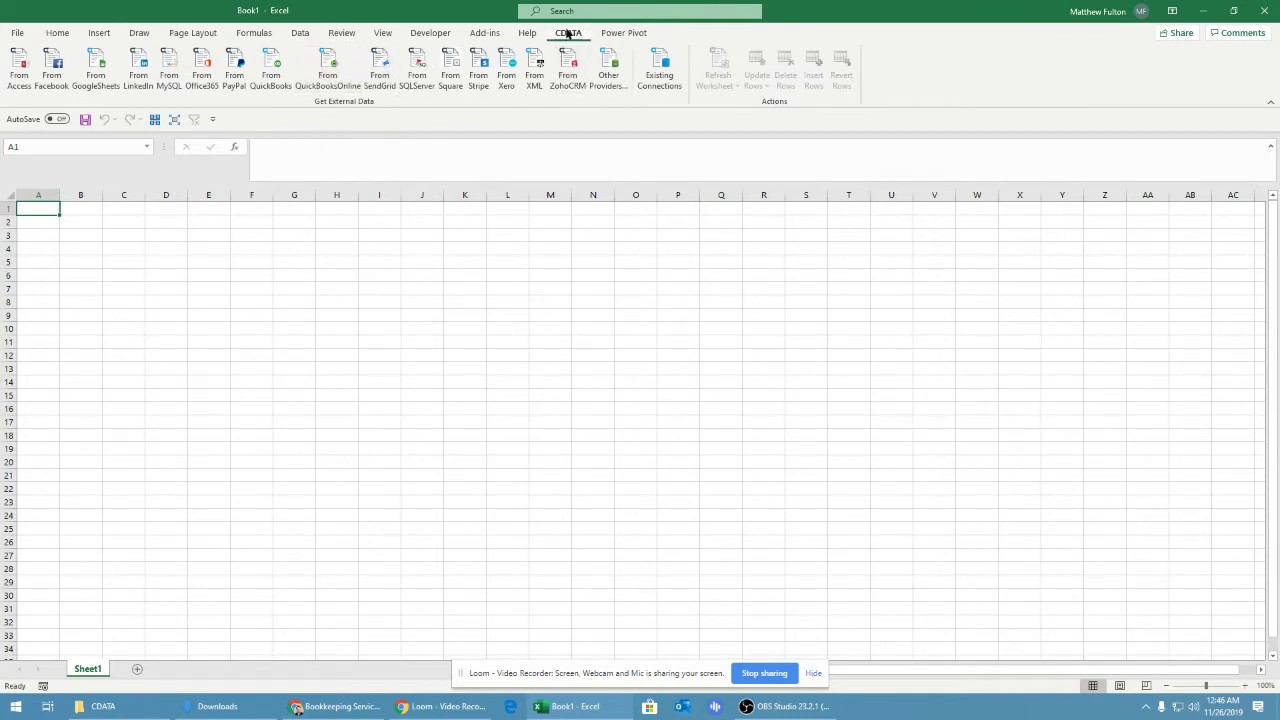
Start the From QuickBooksOnline import using the QB Community Live QBO Adv connection.
{"action": "left_click", "coordinate": [328, 66]}
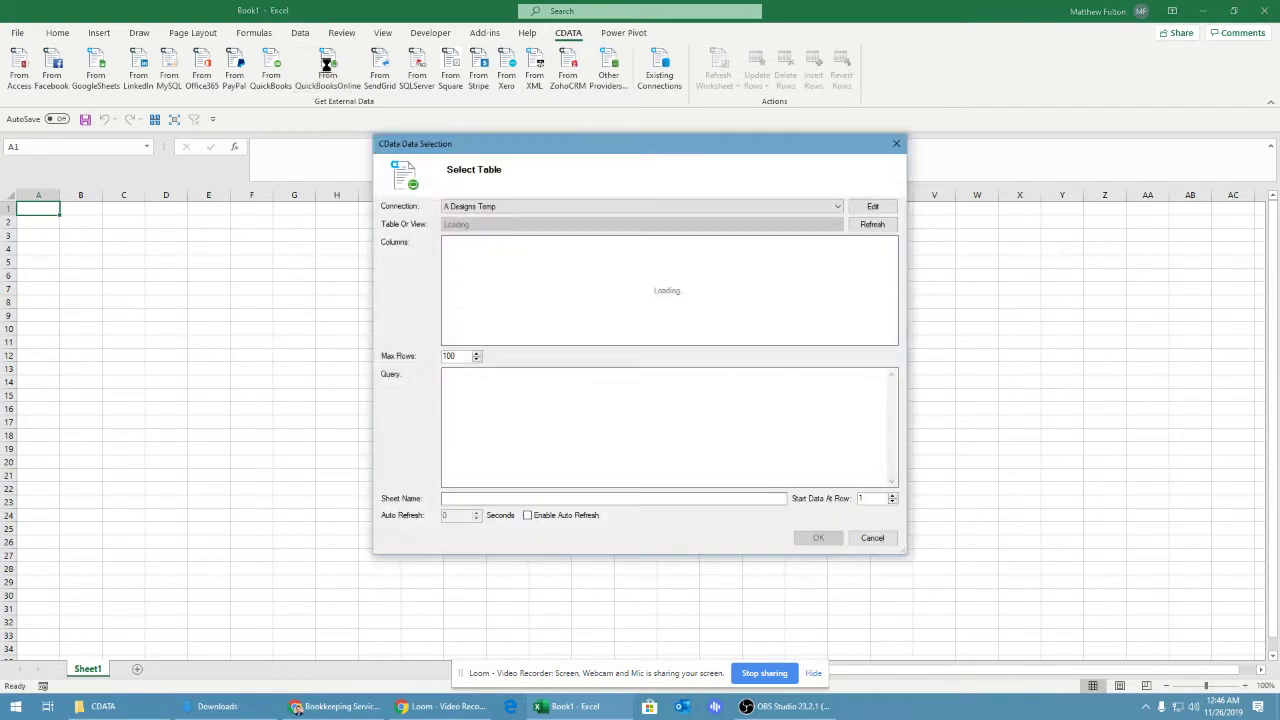
{"action": "left_click", "coordinate": [837, 206]}
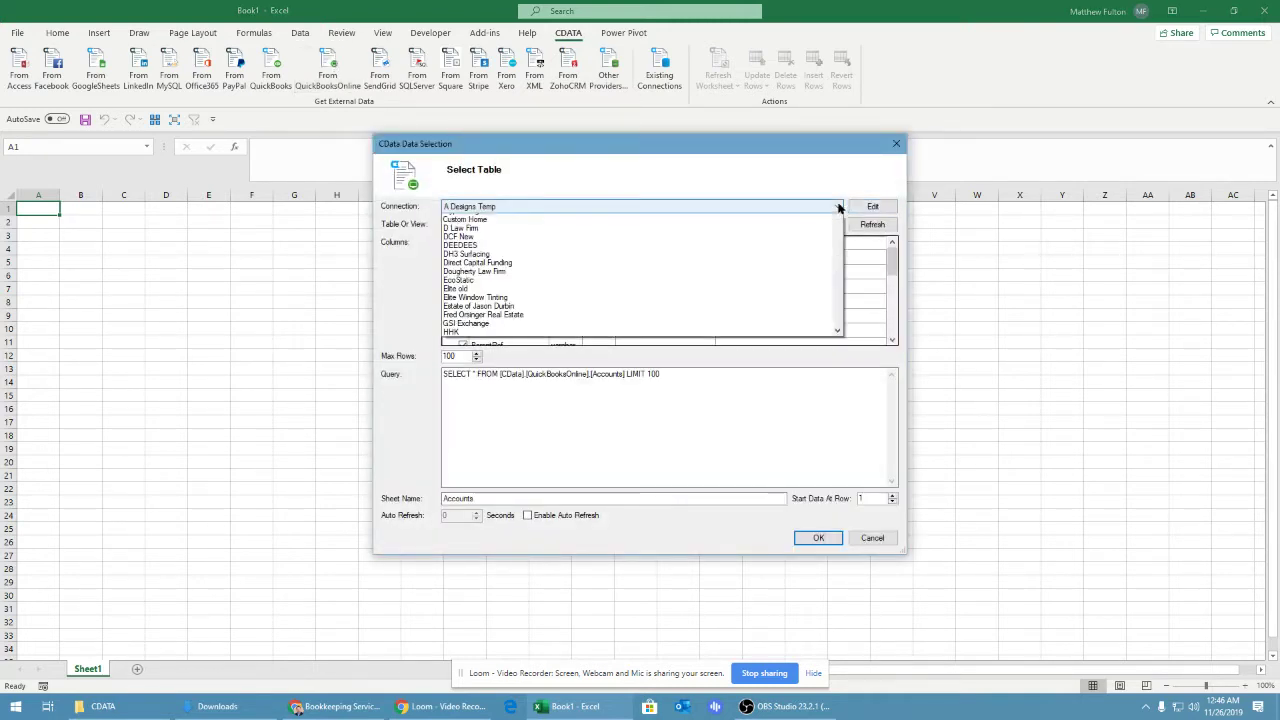
{"action": "left_click_drag", "start_coordinate": [838, 258], "coordinate": [838, 440]}
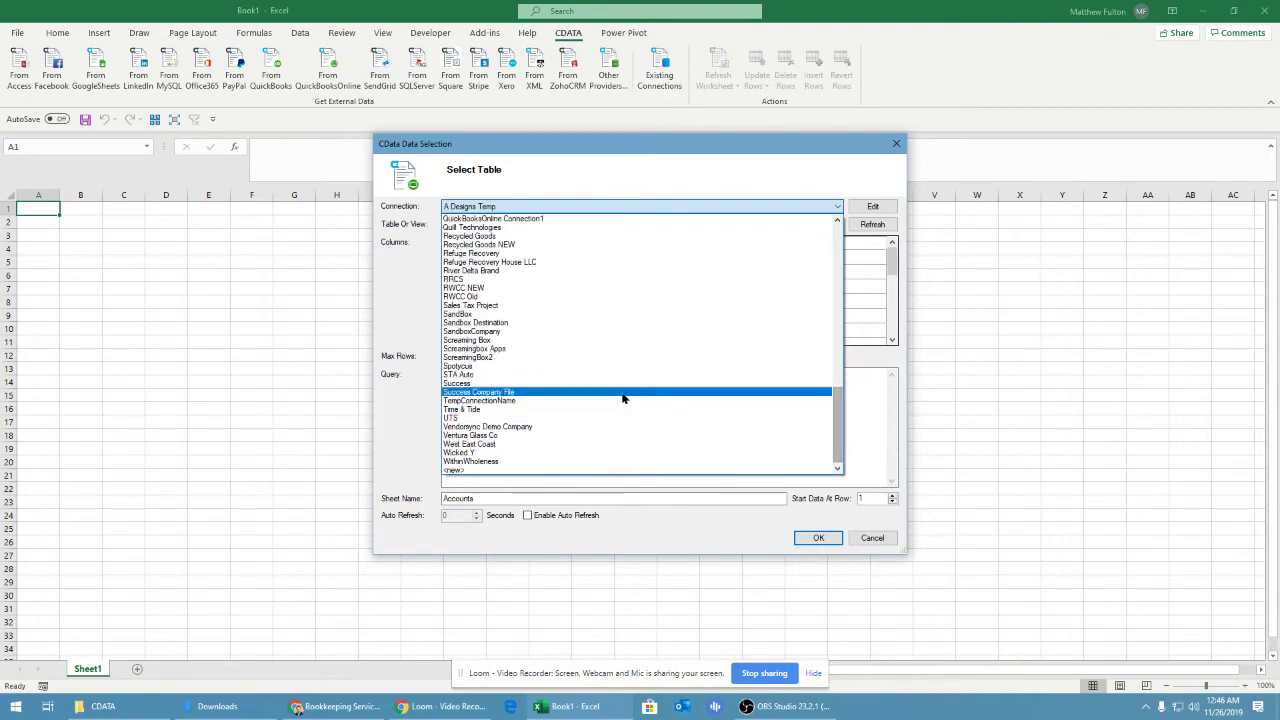
{"action": "scroll", "coordinate": [580, 366], "scroll_direction": "up", "scroll_amount": 1}
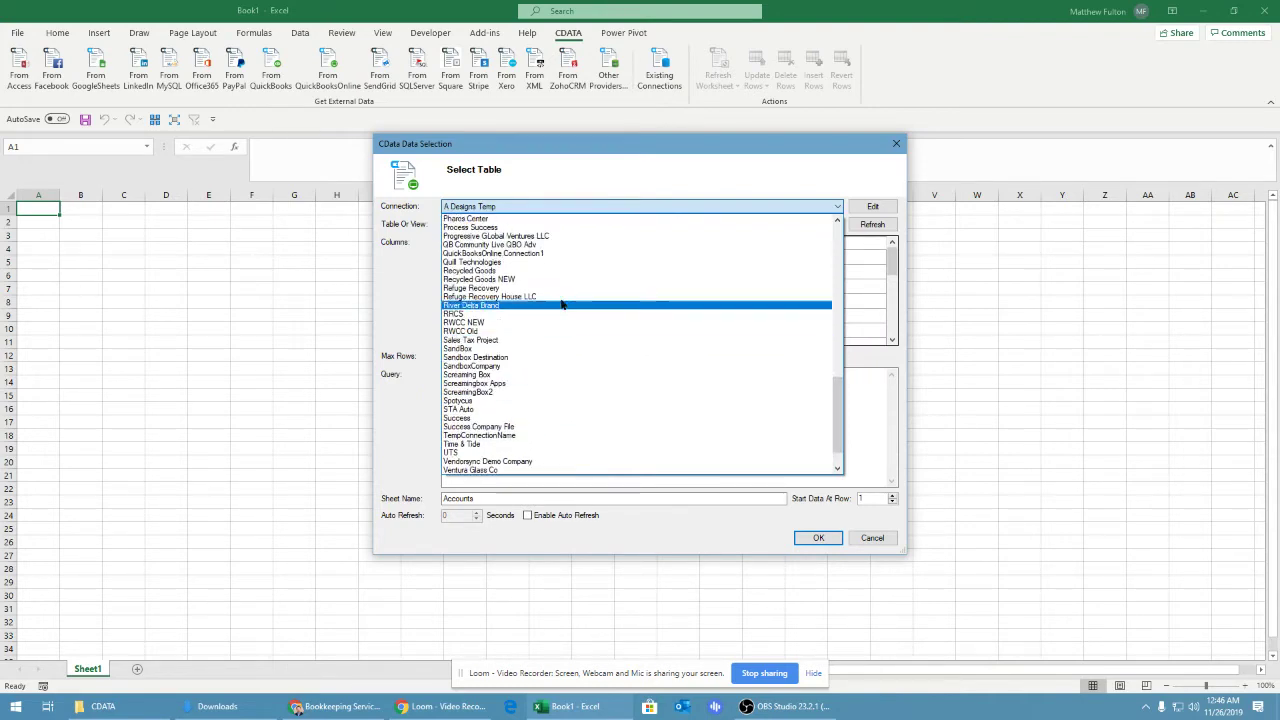
{"action": "left_click", "coordinate": [549, 244]}
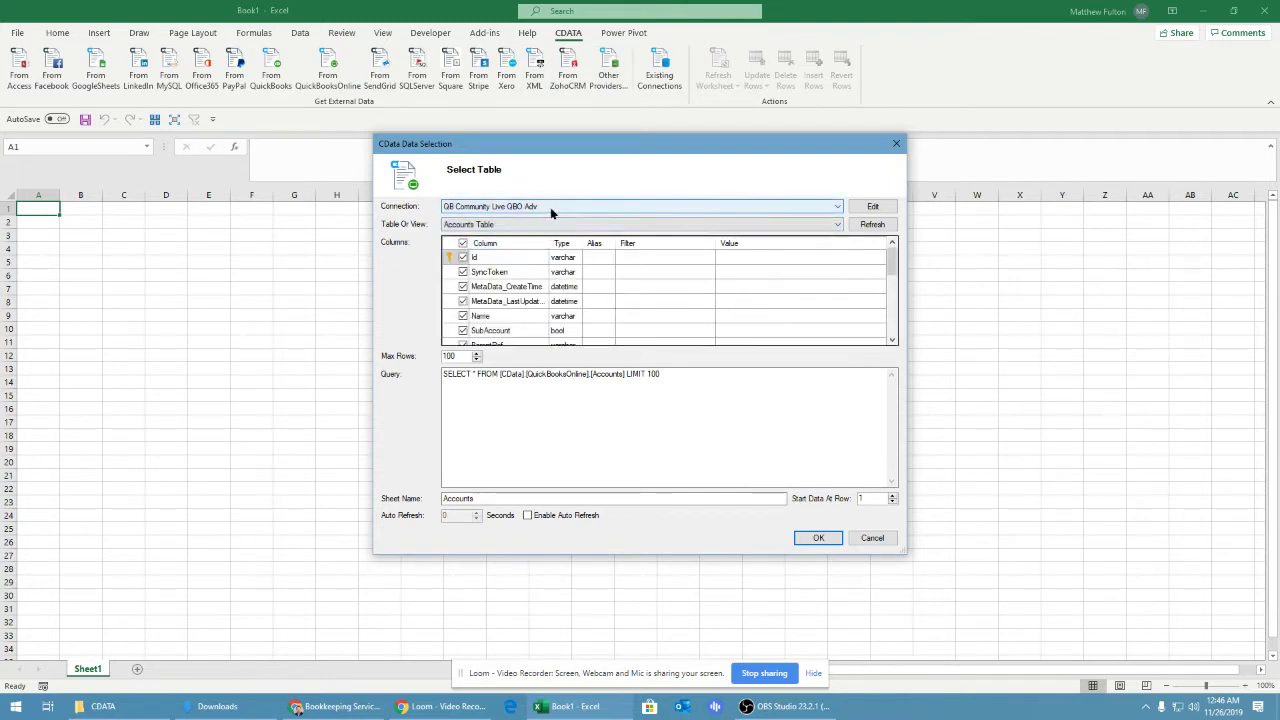
Look through the QB Community Live QBO Adv properties in the Connection Wizard, then close it.
{"action": "left_click", "coordinate": [870, 207]}
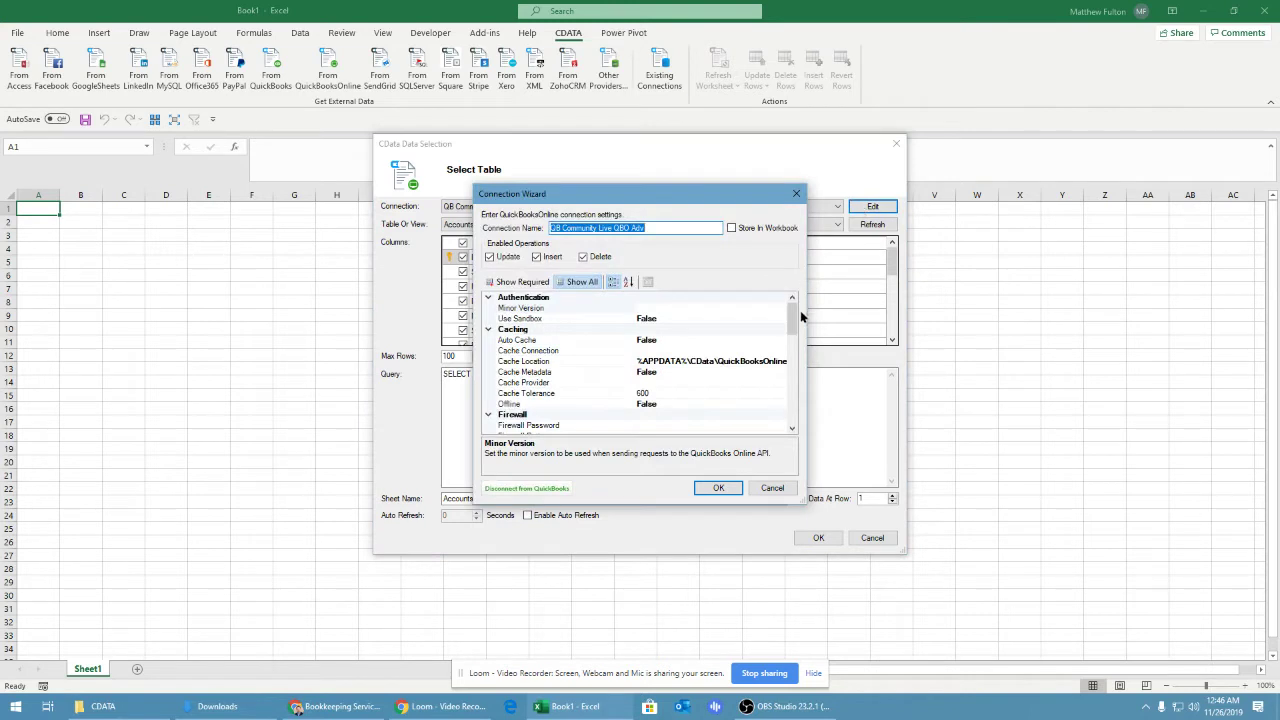
{"action": "left_click_drag", "start_coordinate": [795, 319], "coordinate": [795, 405]}
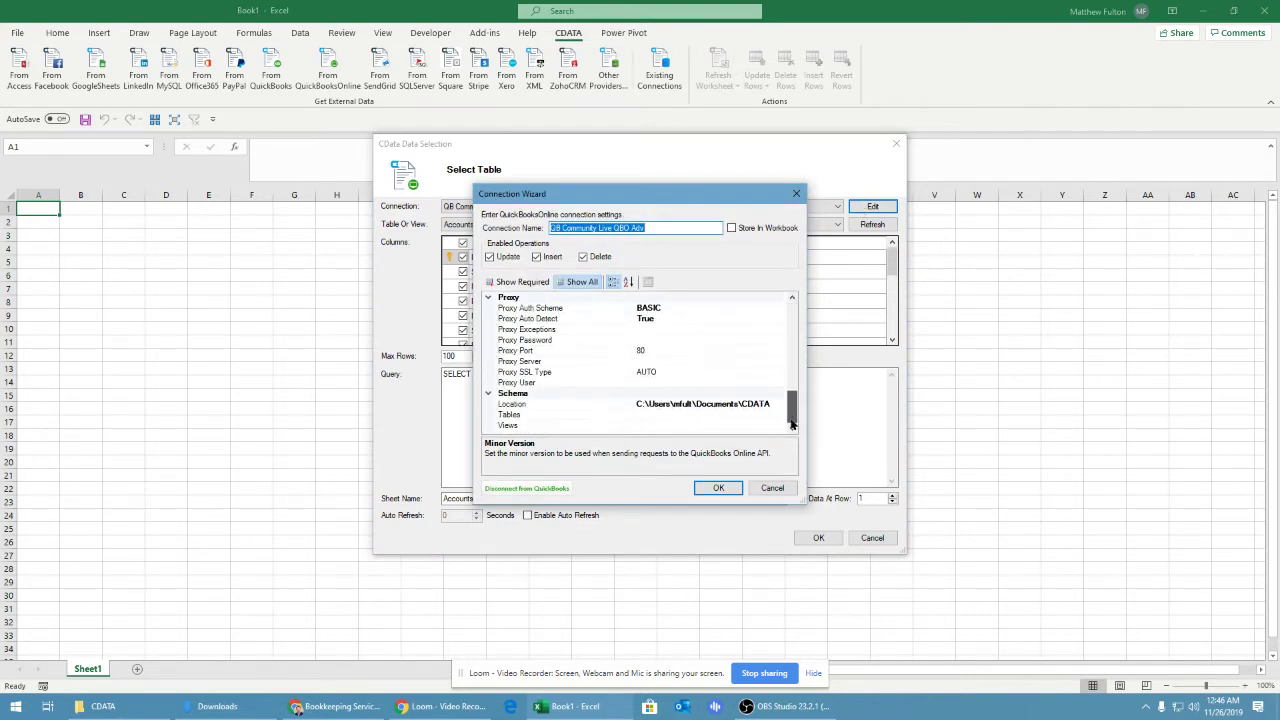
{"action": "left_click", "coordinate": [797, 194]}
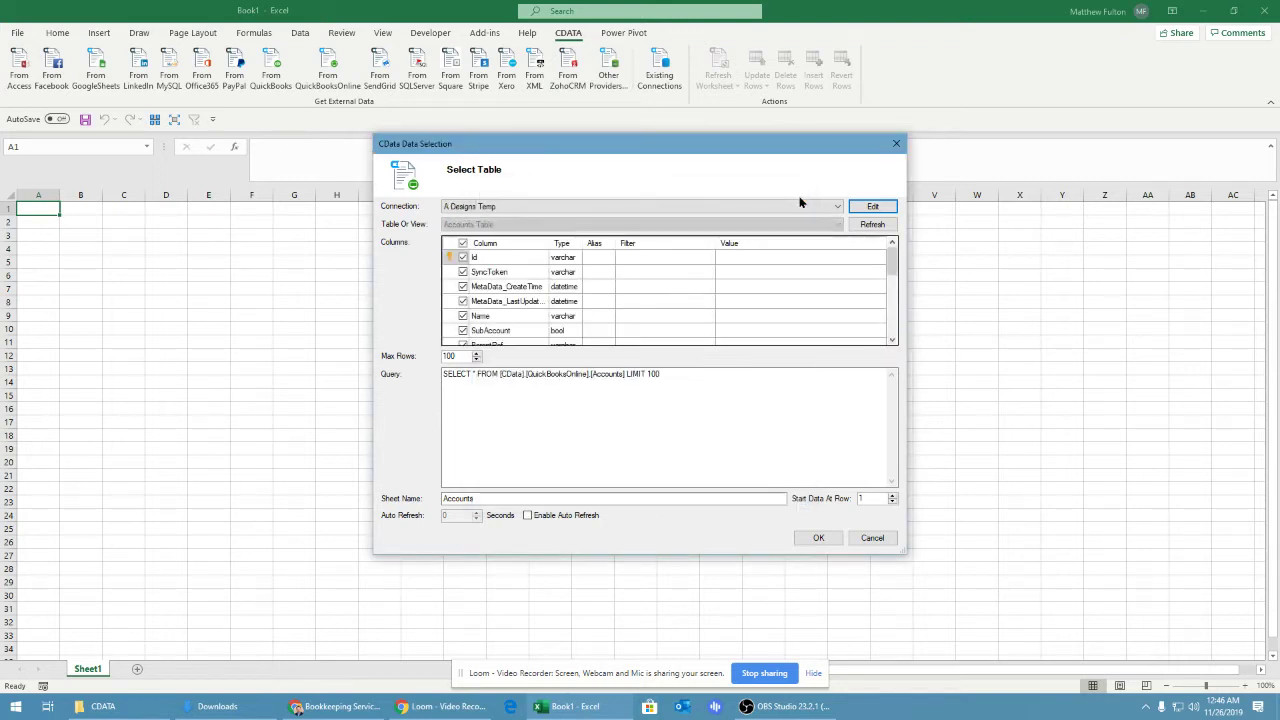
Reselect QB Community Live QBO Adv as the import connection.
{"action": "left_click", "coordinate": [836, 205]}
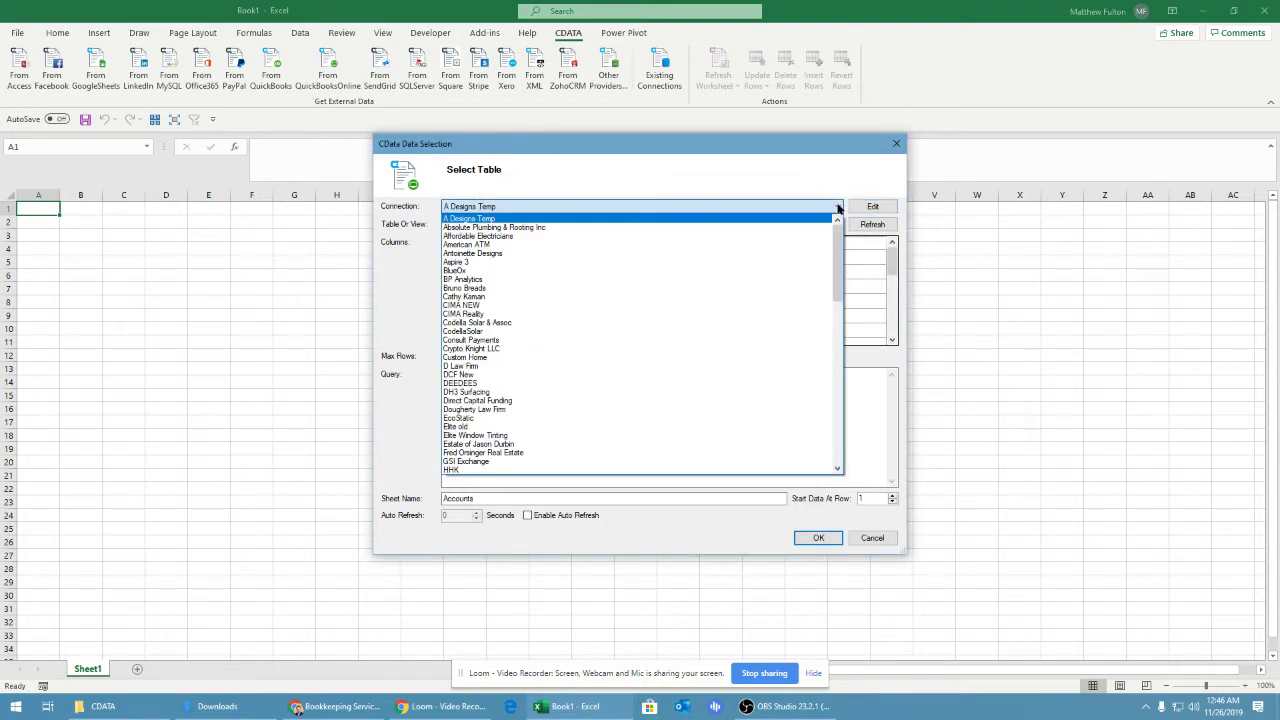
{"action": "left_click_drag", "start_coordinate": [838, 238], "coordinate": [840, 415]}
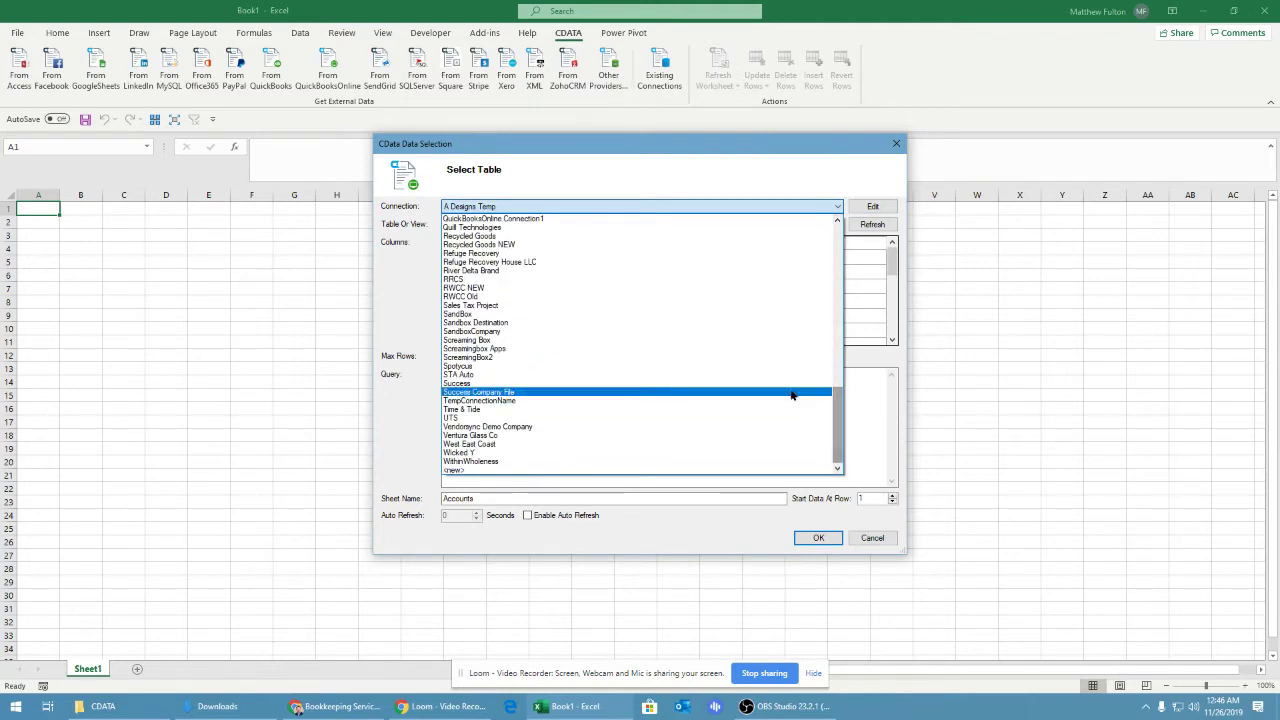
{"action": "scroll", "coordinate": [560, 345], "scroll_direction": "up", "scroll_amount": 2}
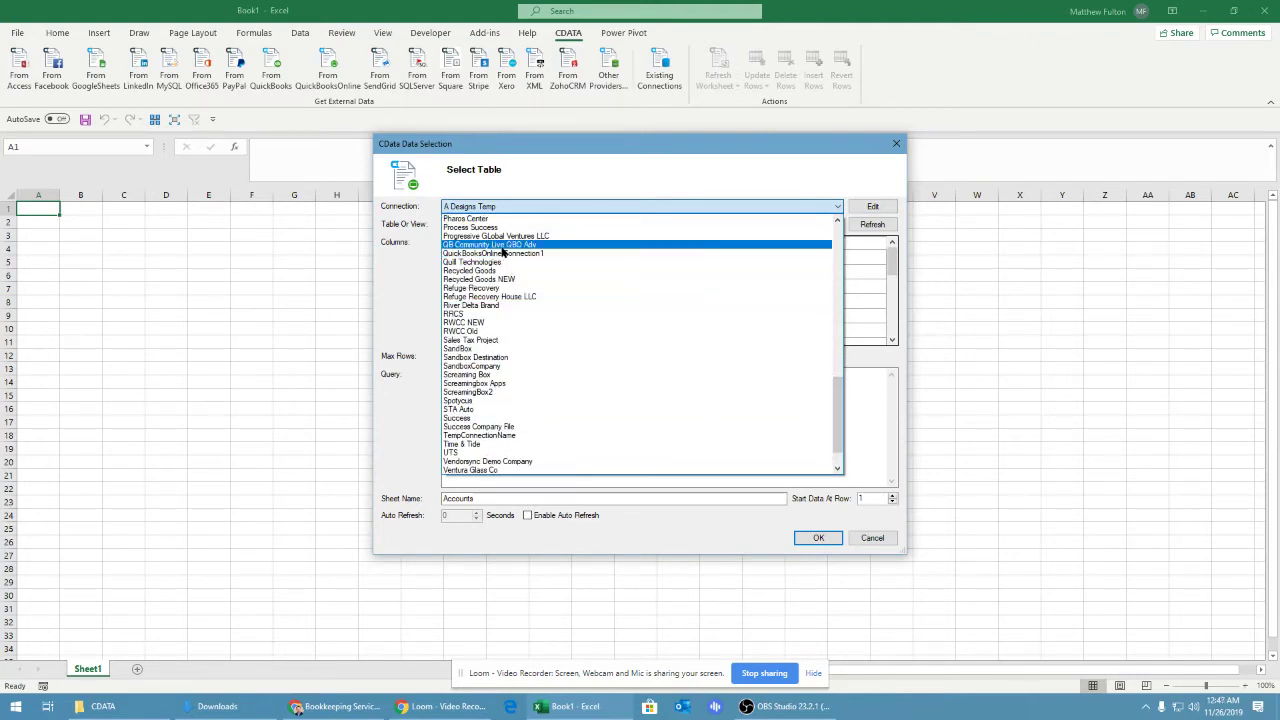
{"action": "left_click", "coordinate": [500, 246]}
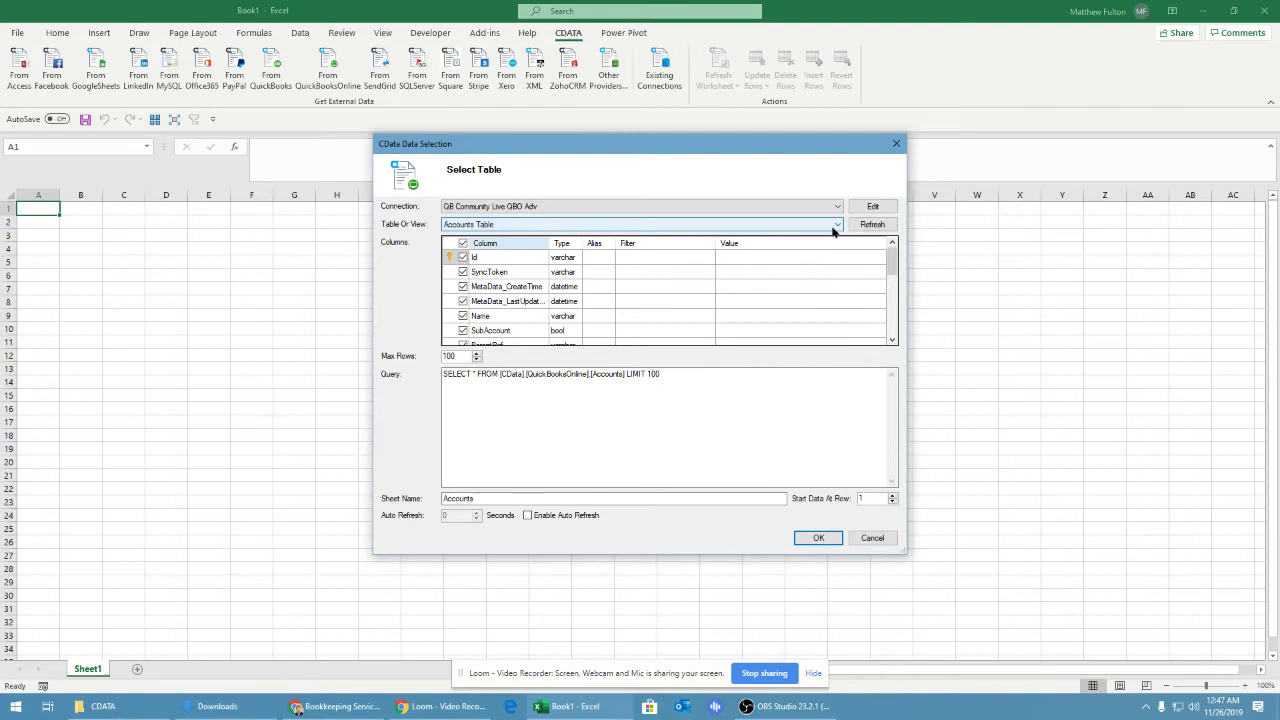
Browse the Table Or View list, keeping Accounts Table selected.
{"action": "left_click", "coordinate": [836, 225]}
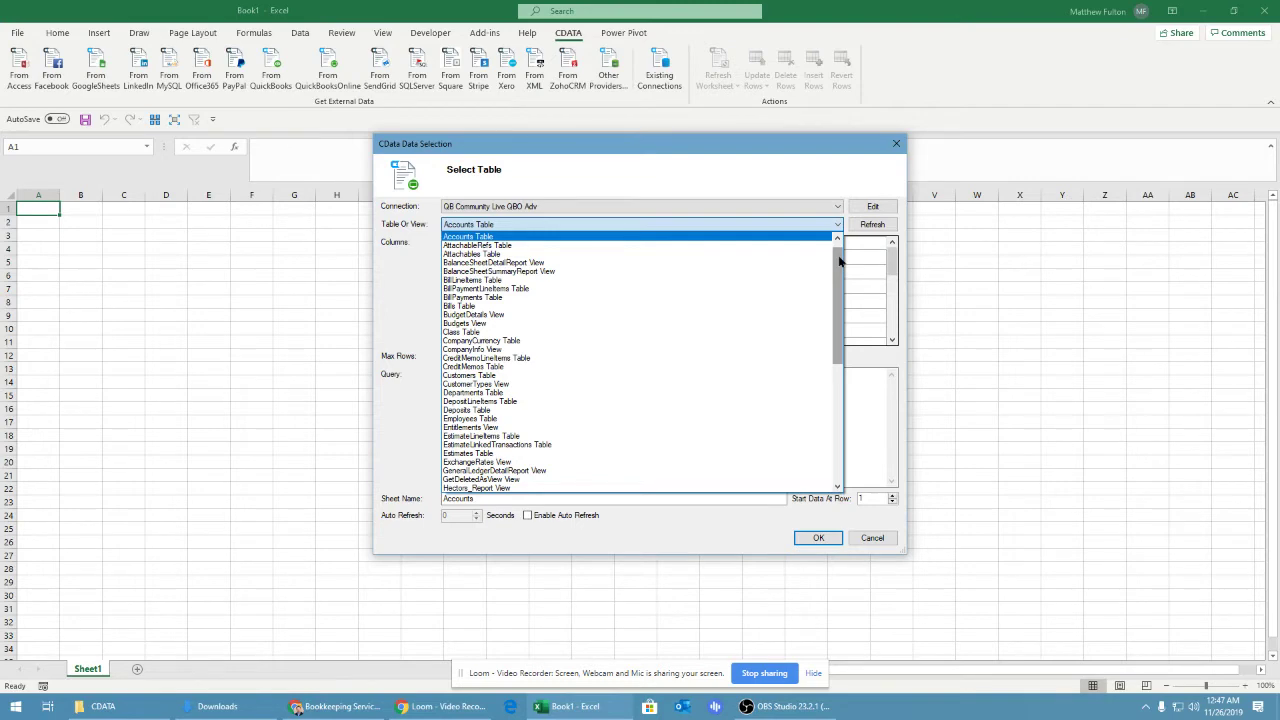
{"action": "left_click_drag", "start_coordinate": [840, 261], "coordinate": [842, 394]}
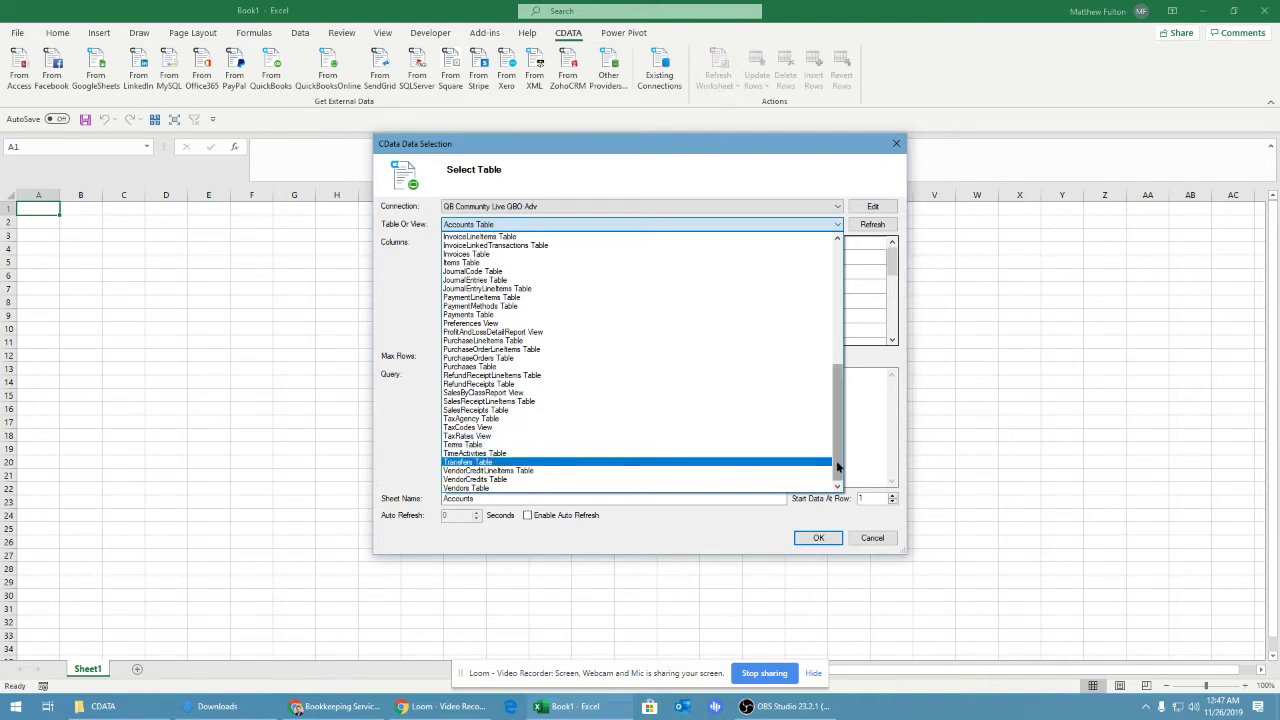
{"action": "left_click_drag", "start_coordinate": [838, 466], "coordinate": [838, 341]}
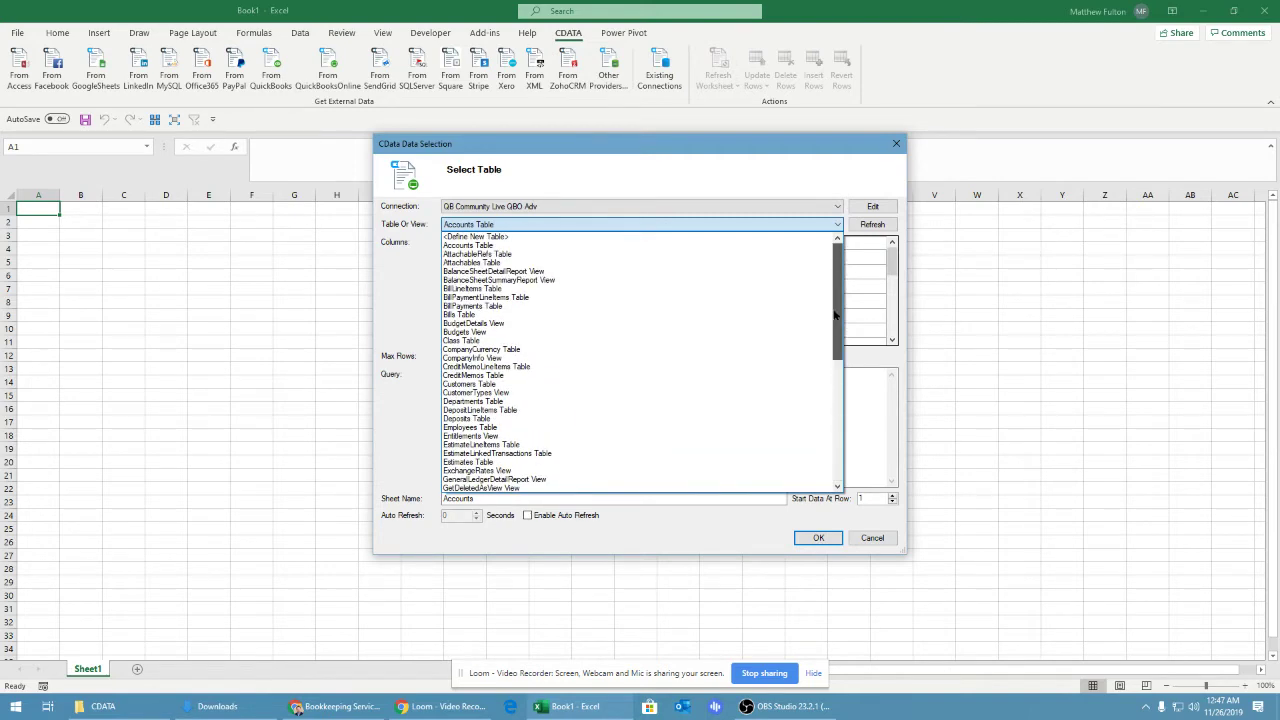
Define a new Trial Balance report named TrialBalanceReportAug1 with description 'TB till Aug'.
{"action": "left_click", "coordinate": [591, 238]}
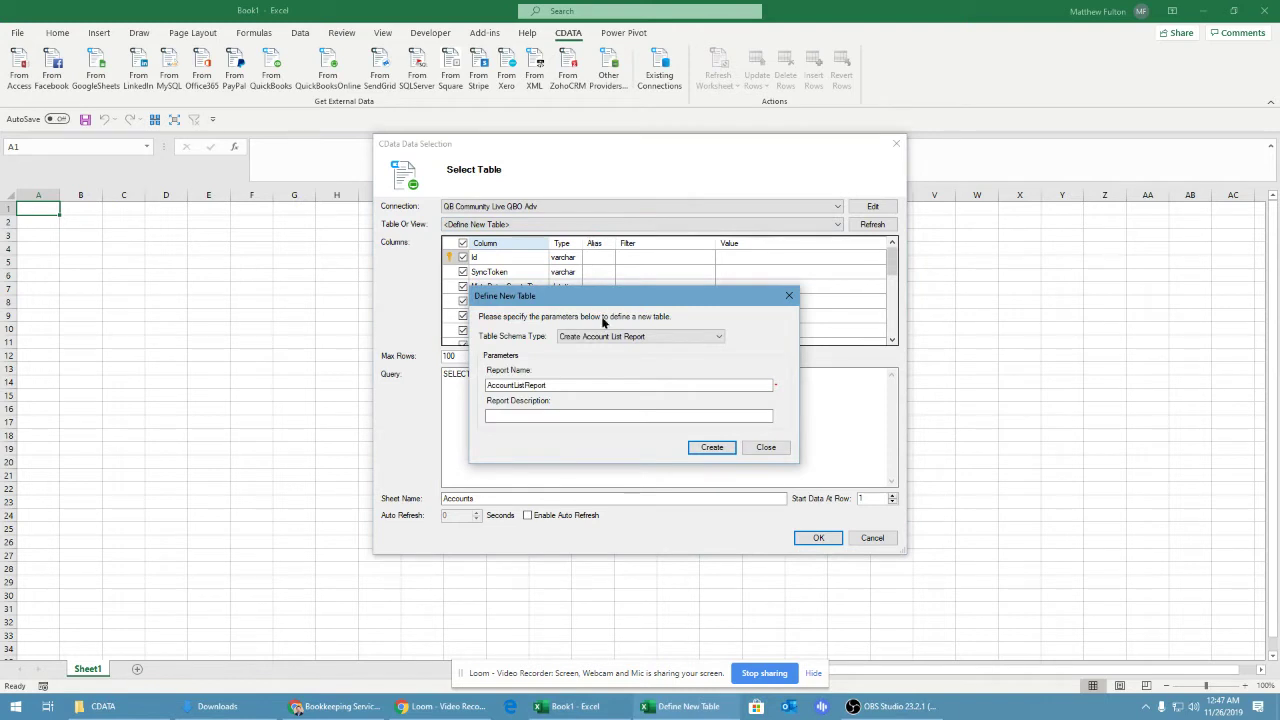
{"action": "left_click", "coordinate": [718, 336]}
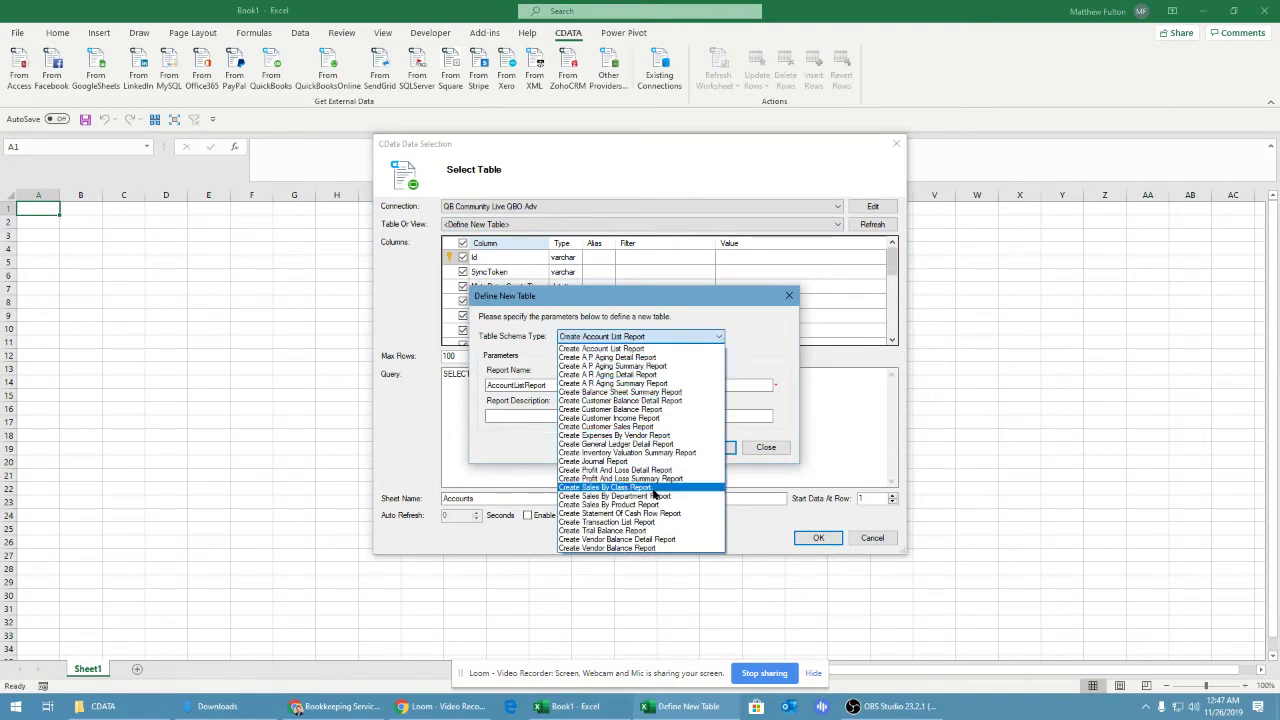
{"action": "left_click", "coordinate": [646, 532]}
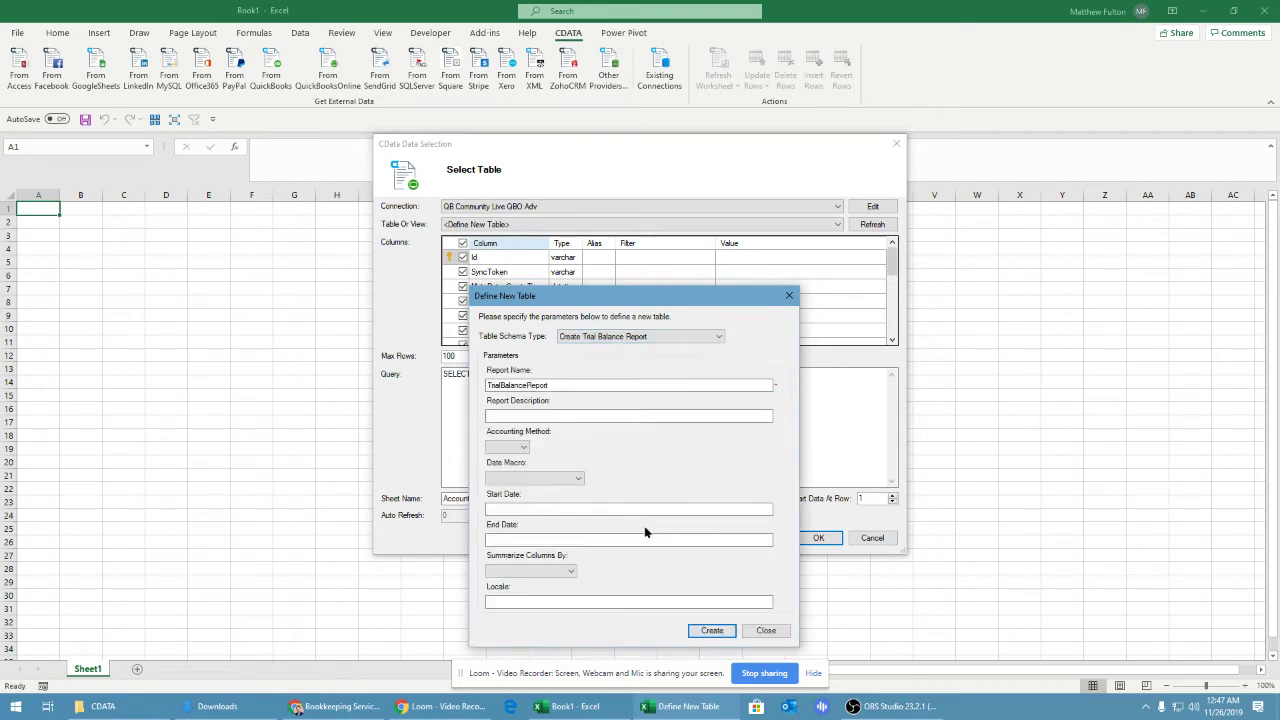
{"action": "left_click", "coordinate": [566, 385]}
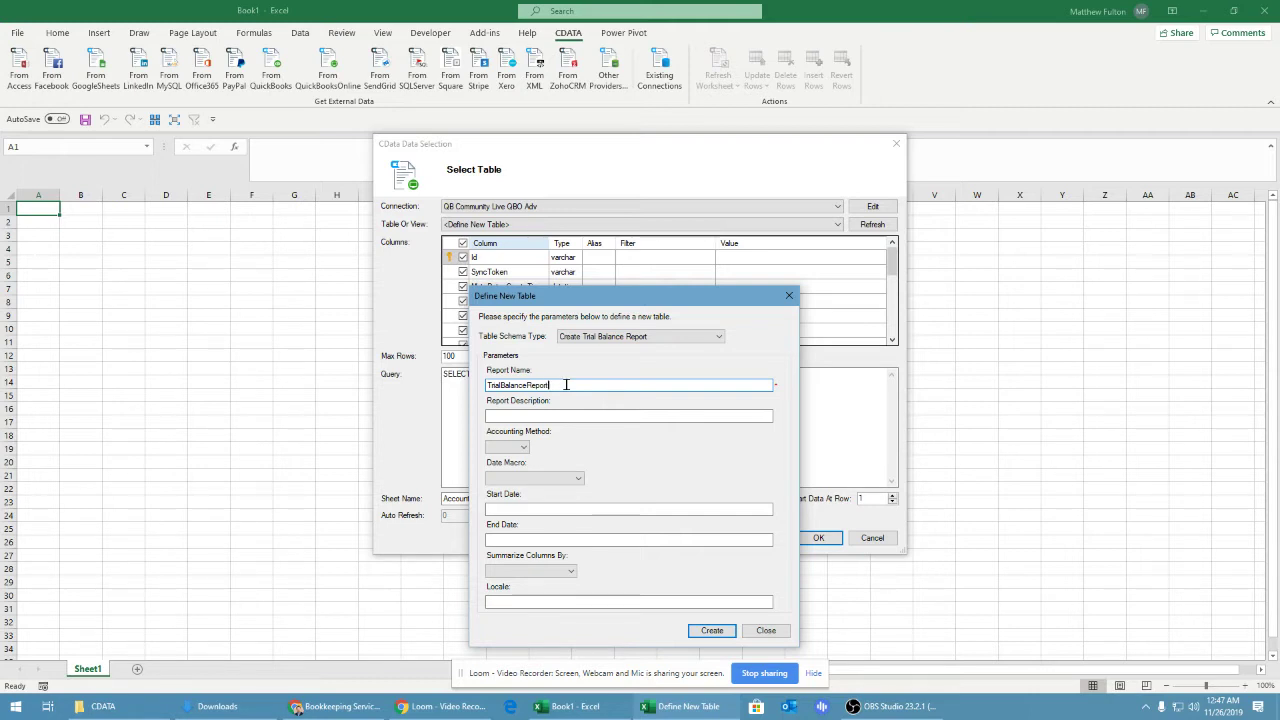
{"action": "type", "text": "Aug1"}
{"action": "left_click", "coordinate": [591, 415]}
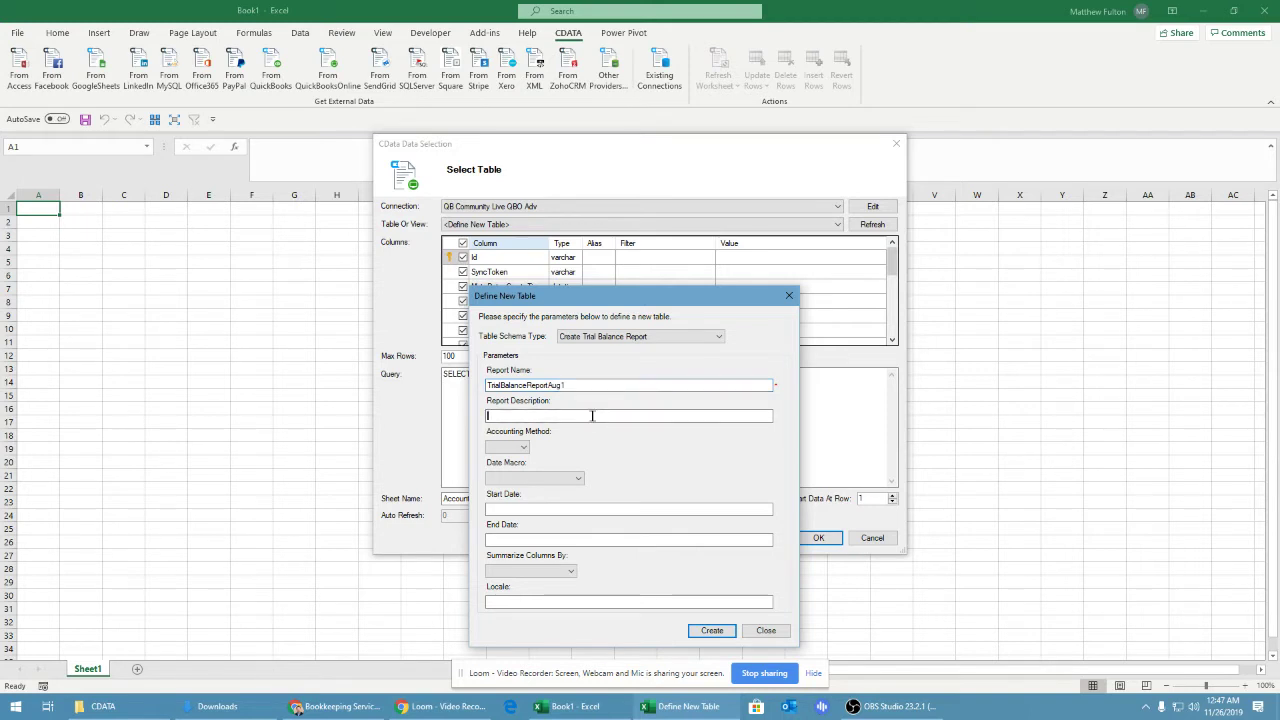
{"action": "type", "text": "TB till August 1"}
Set the report to Accrual accounting, from 01/01/2019 to 08/01/2019.
{"action": "left_click", "coordinate": [521, 447]}
{"action": "left_click", "coordinate": [502, 468]}
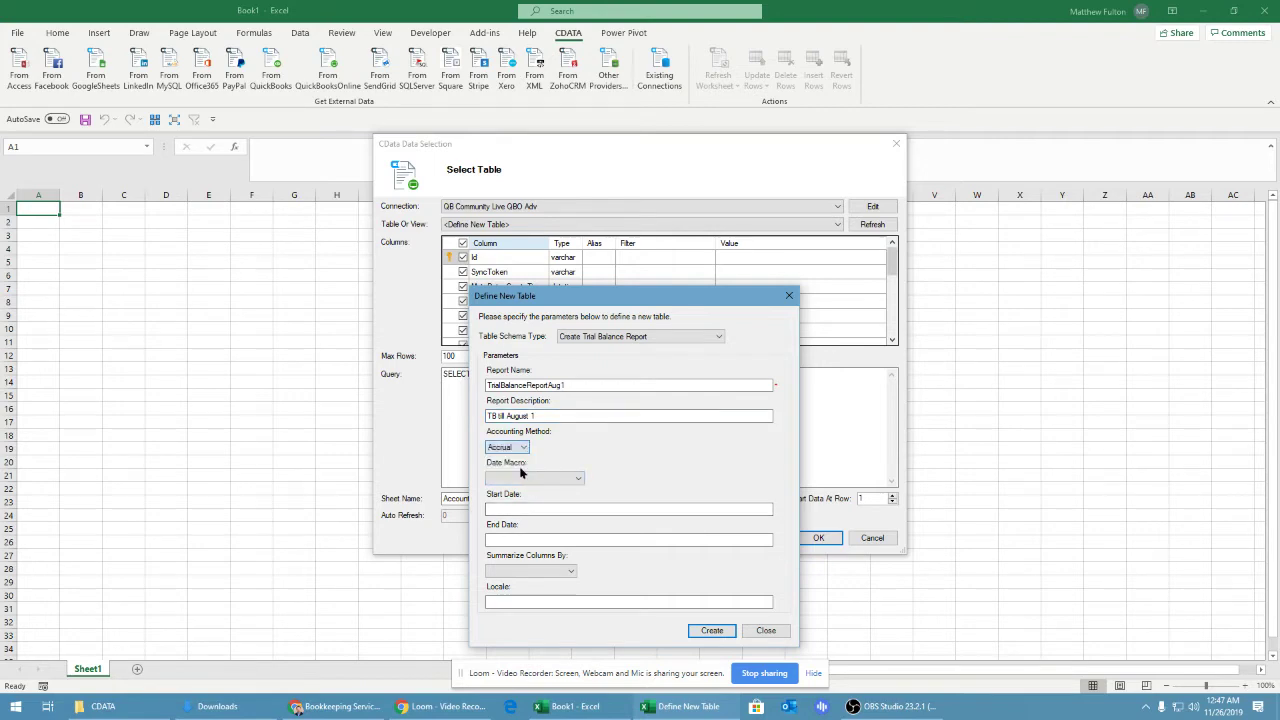
{"action": "left_click", "coordinate": [516, 539]}
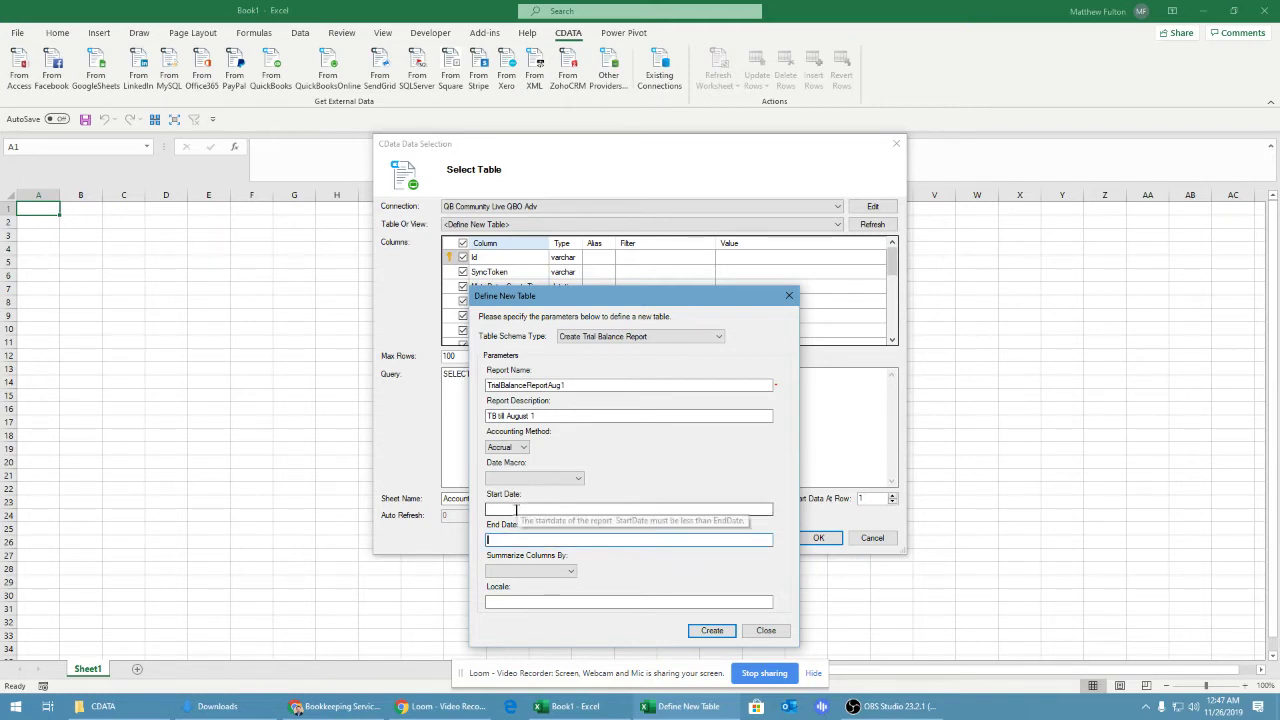
{"action": "left_click", "coordinate": [516, 509]}
{"action": "type", "text": "01/"}
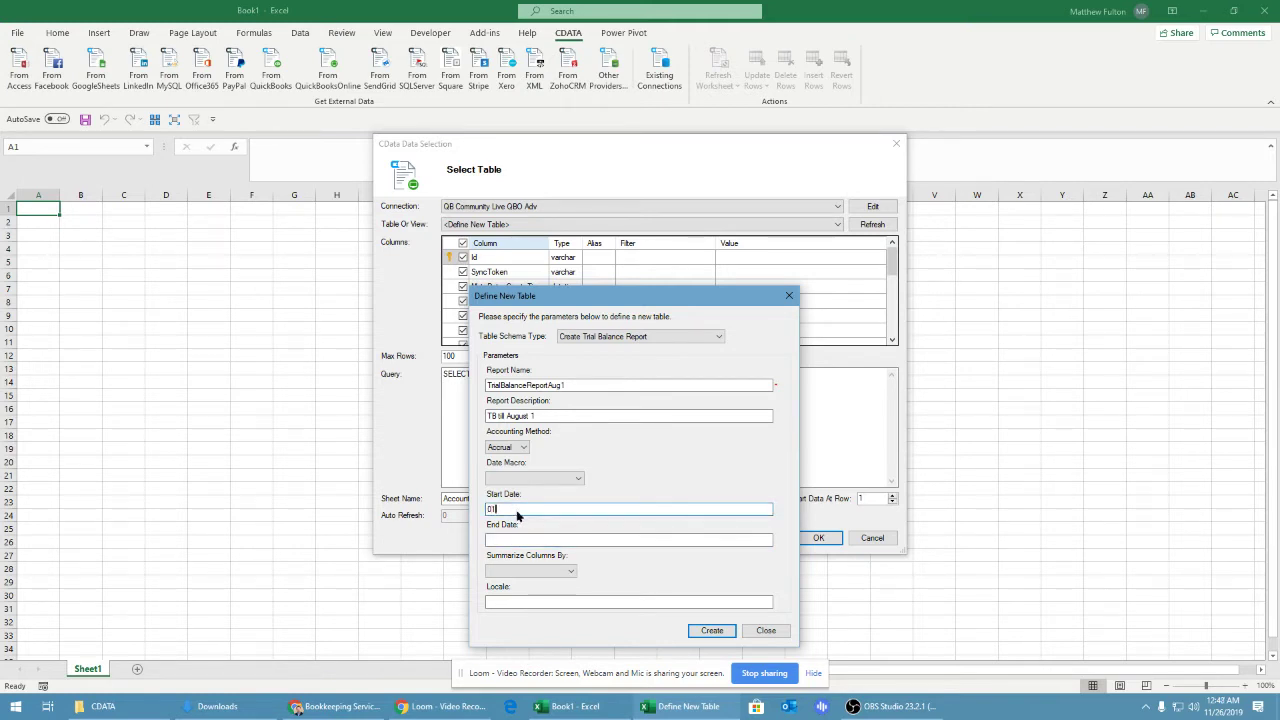
{"action": "type", "text": "01/2019"}
{"action": "key", "text": "Tab"}
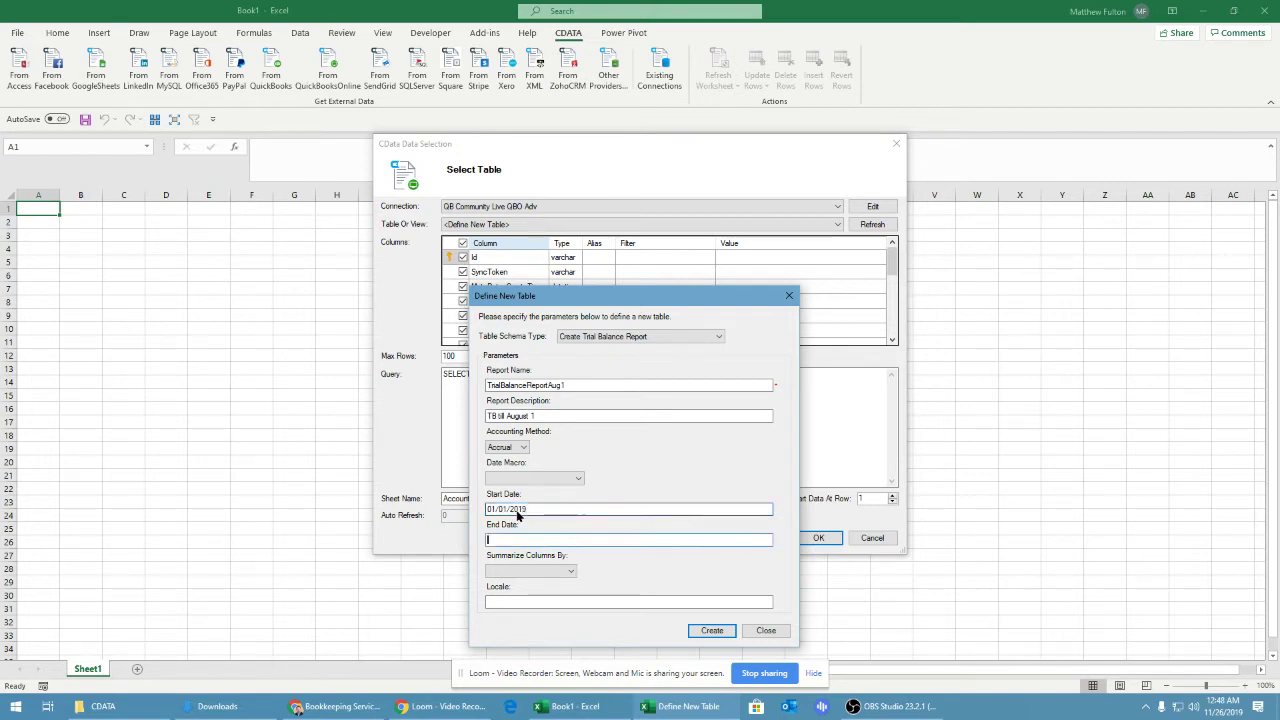
{"action": "type", "text": "08/01/2019"}
{"action": "key", "text": "Tab"}
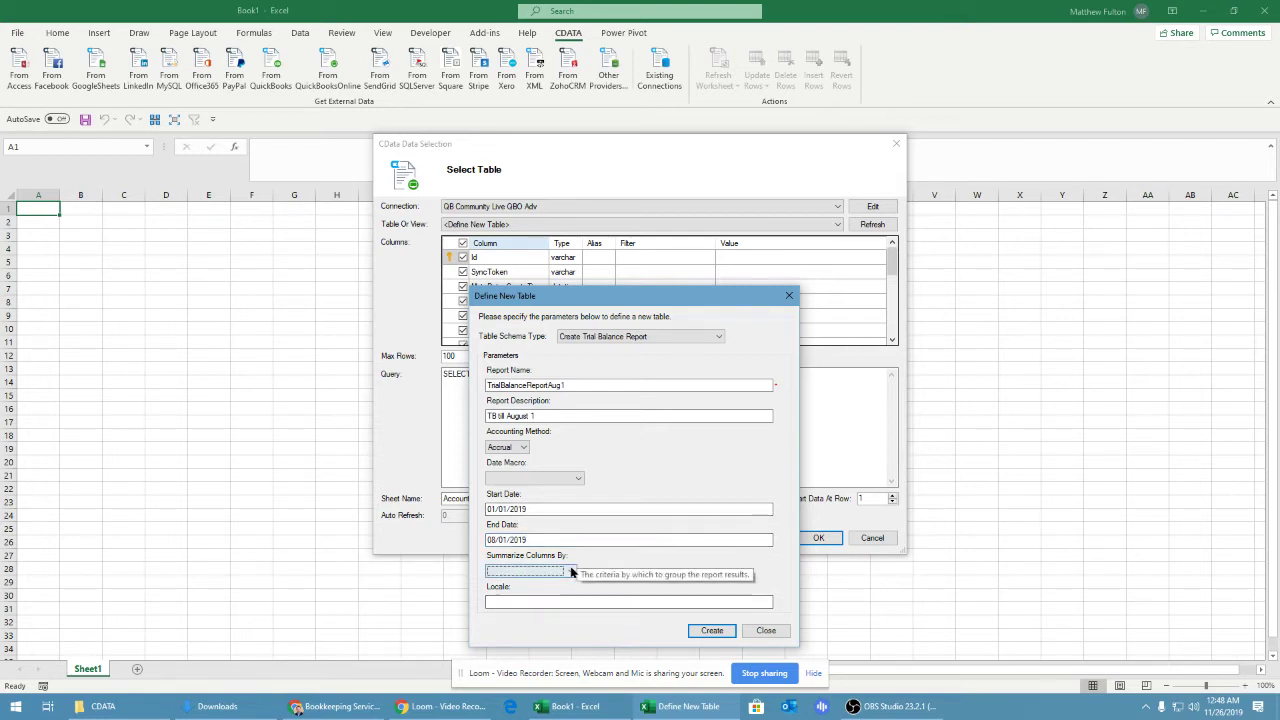
Summarize columns by Total and create the Trial Balance table.
{"action": "left_click", "coordinate": [571, 572]}
{"action": "left_click", "coordinate": [563, 586]}
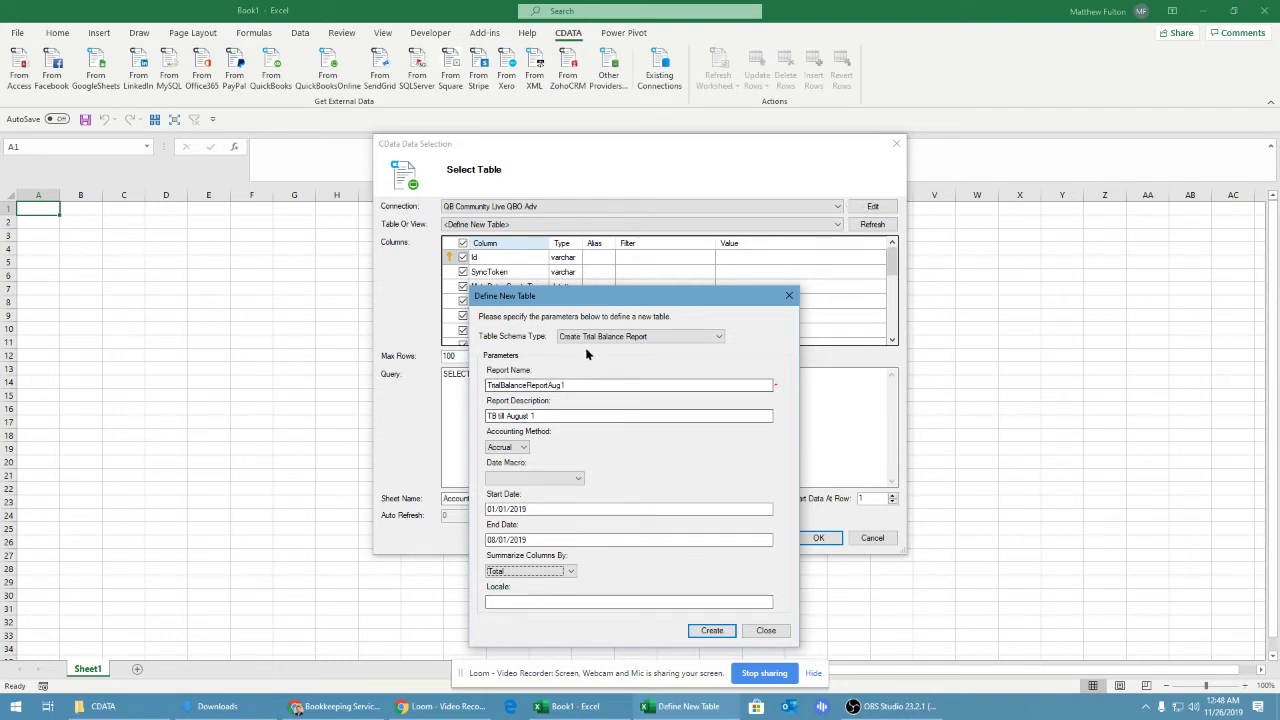
{"action": "left_click", "coordinate": [712, 631]}
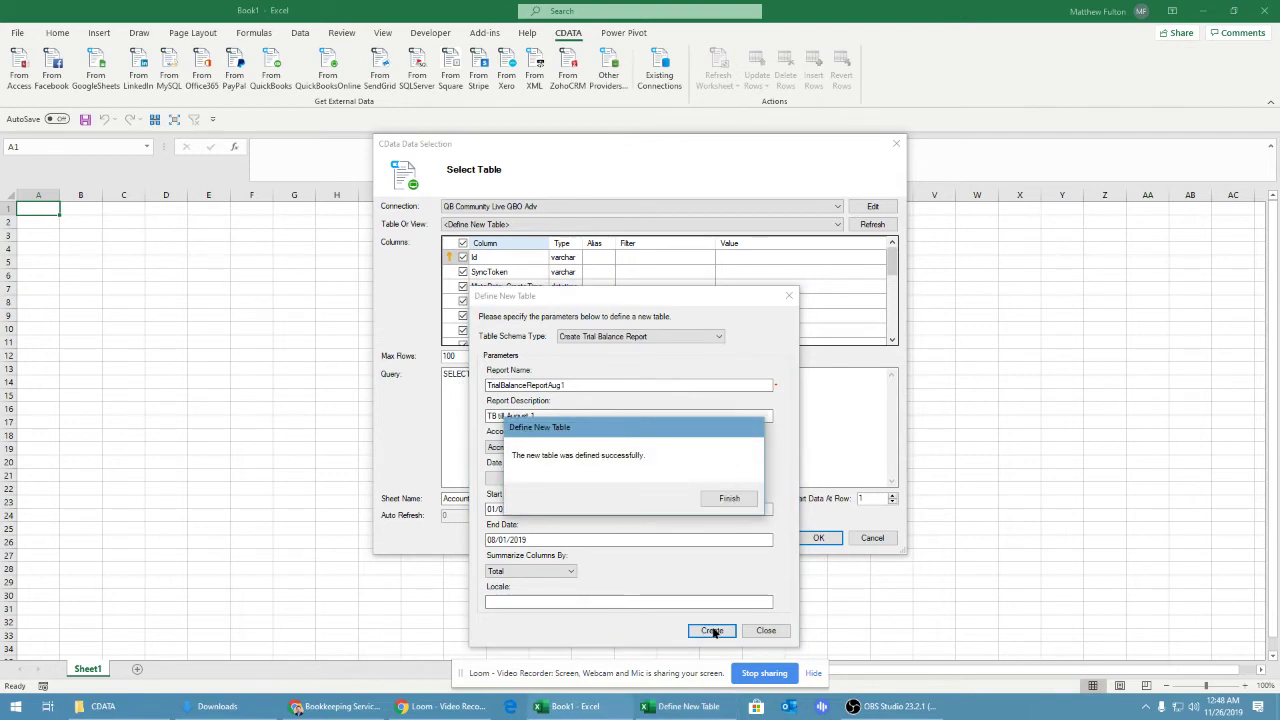
Finish the success message and scroll to the bottom of the Table Or View list.
{"action": "left_click", "coordinate": [727, 500]}
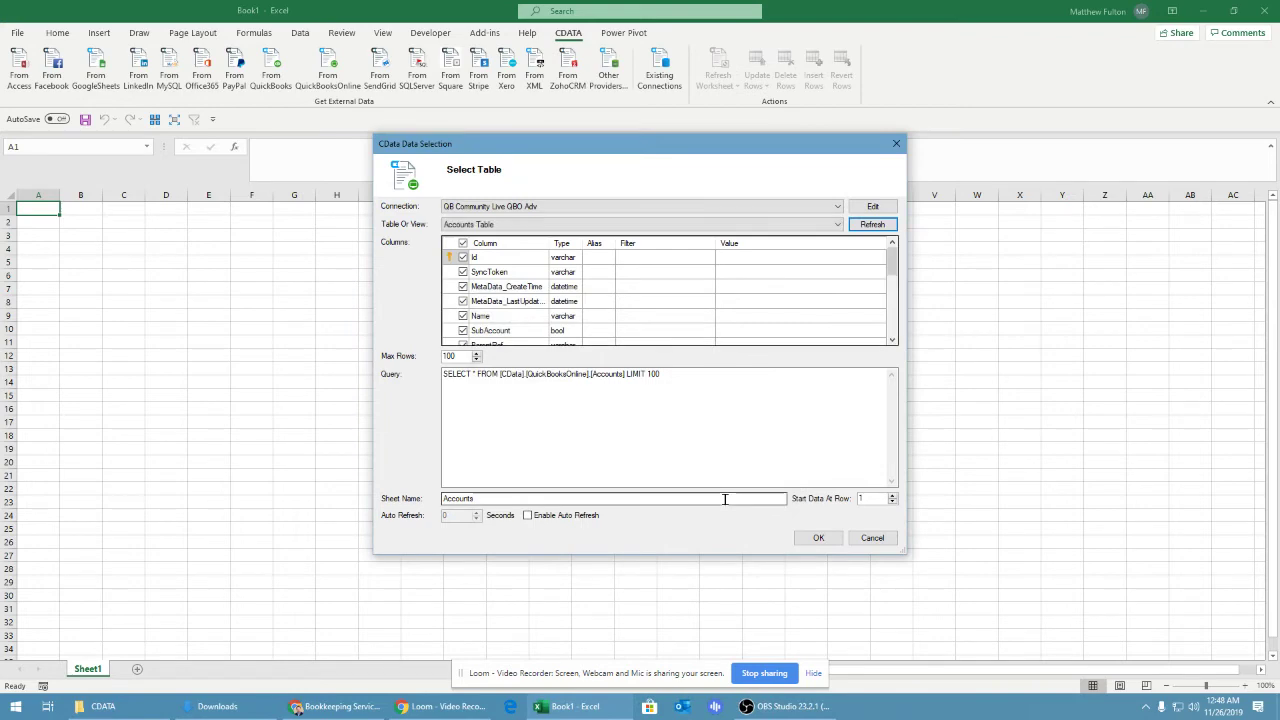
{"action": "left_click", "coordinate": [838, 224]}
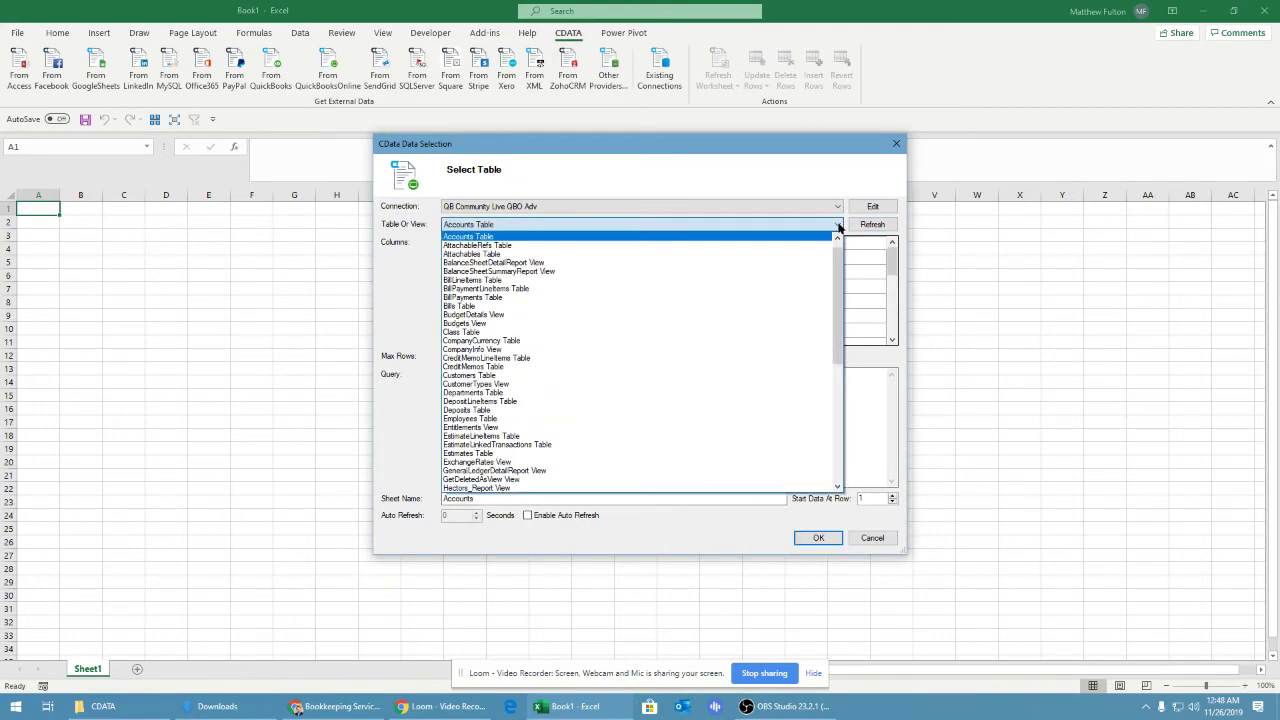
{"action": "left_click_drag", "start_coordinate": [838, 250], "coordinate": [840, 405]}
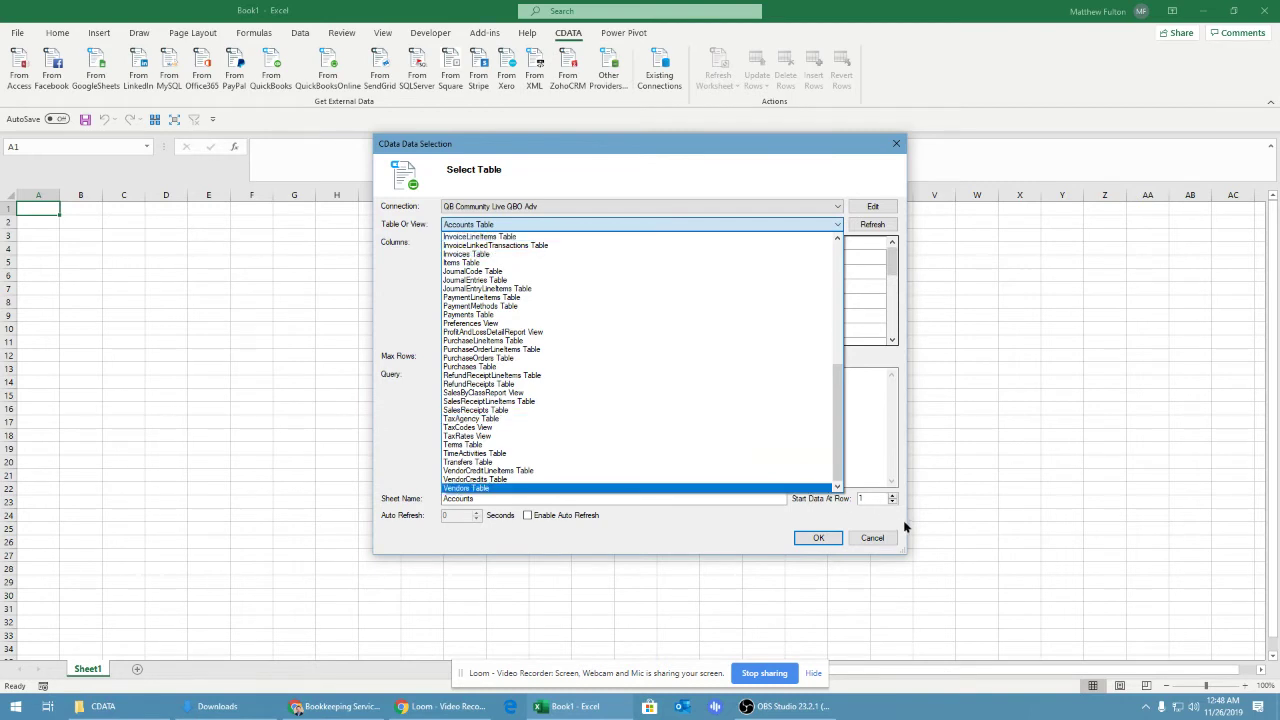
Close the Table Or View list, leaving Accounts Table selected.
{"action": "left_click", "coordinate": [811, 181]}
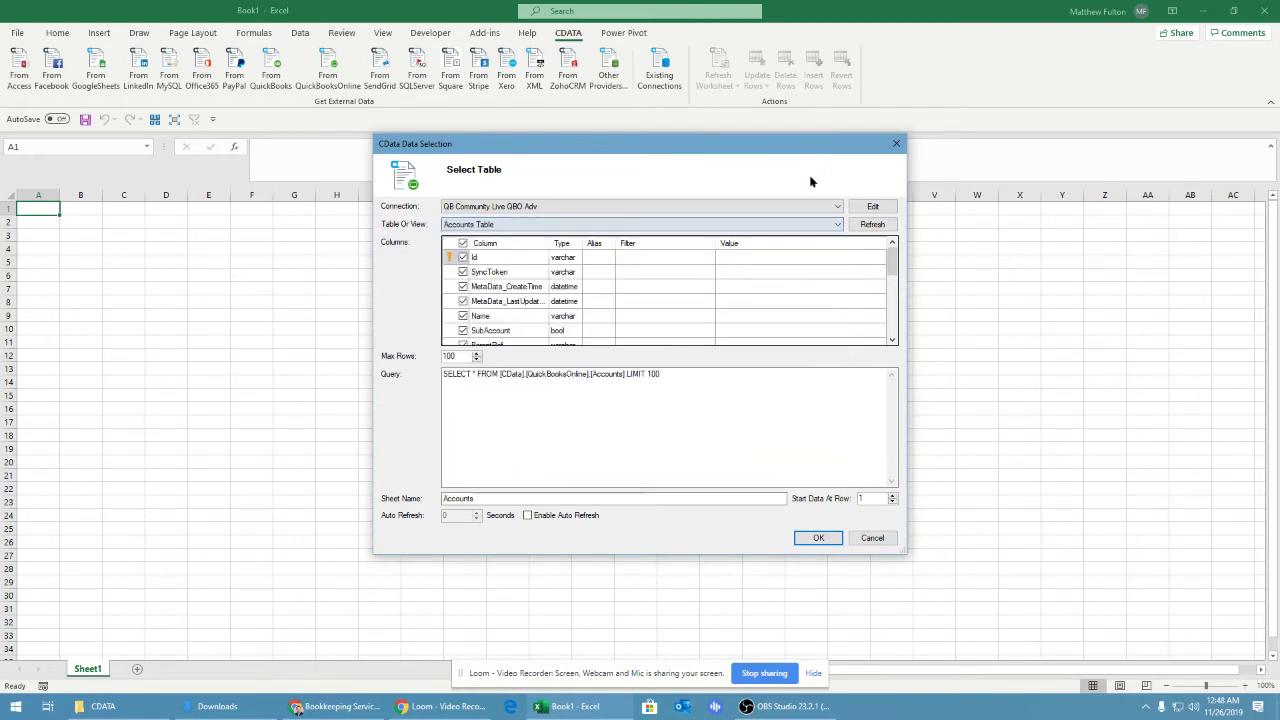
Cancel the import, close Book1 without saving, and reopen Excel with a blank workbook.
{"action": "left_click", "coordinate": [870, 538]}
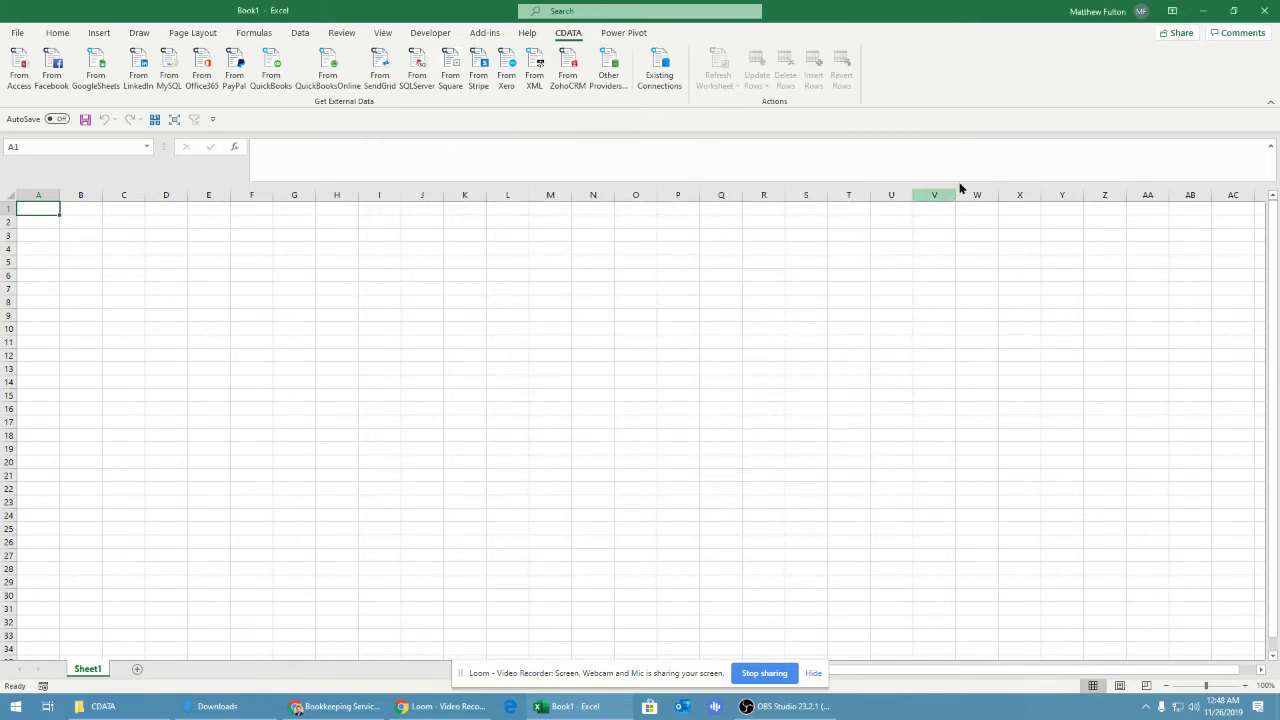
{"action": "left_click", "coordinate": [1262, 12]}
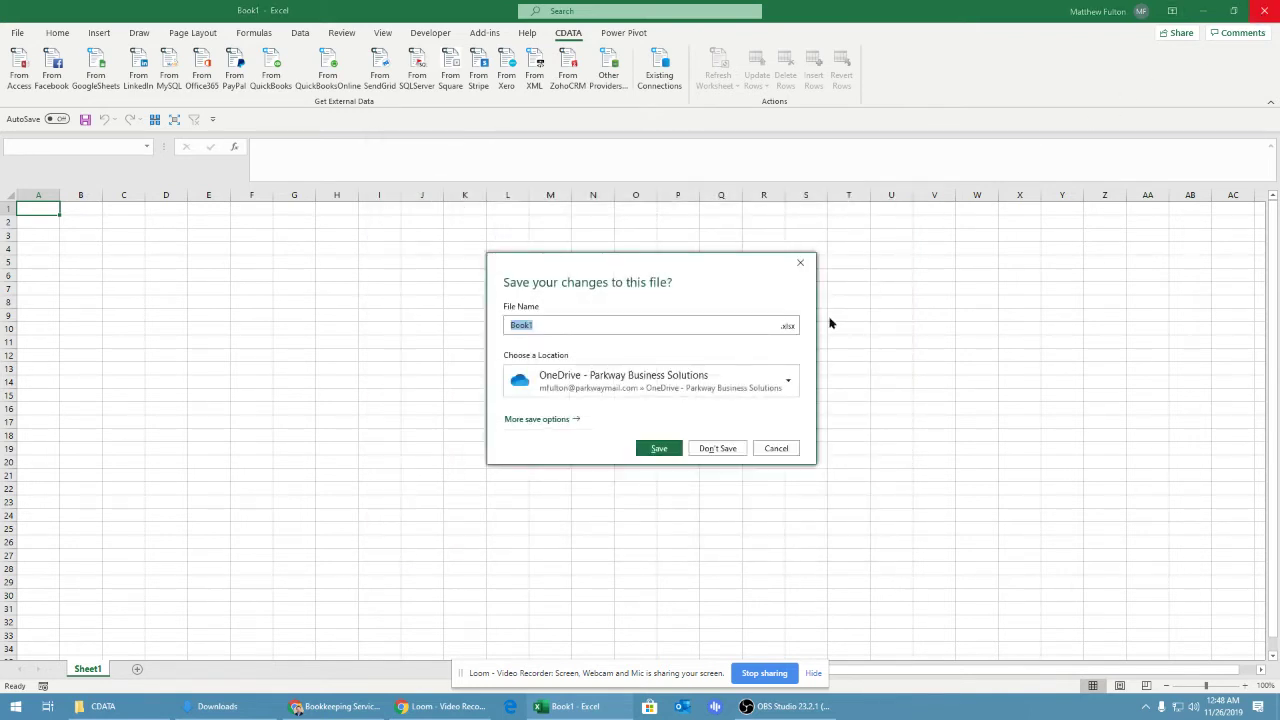
{"action": "left_click", "coordinate": [741, 449]}
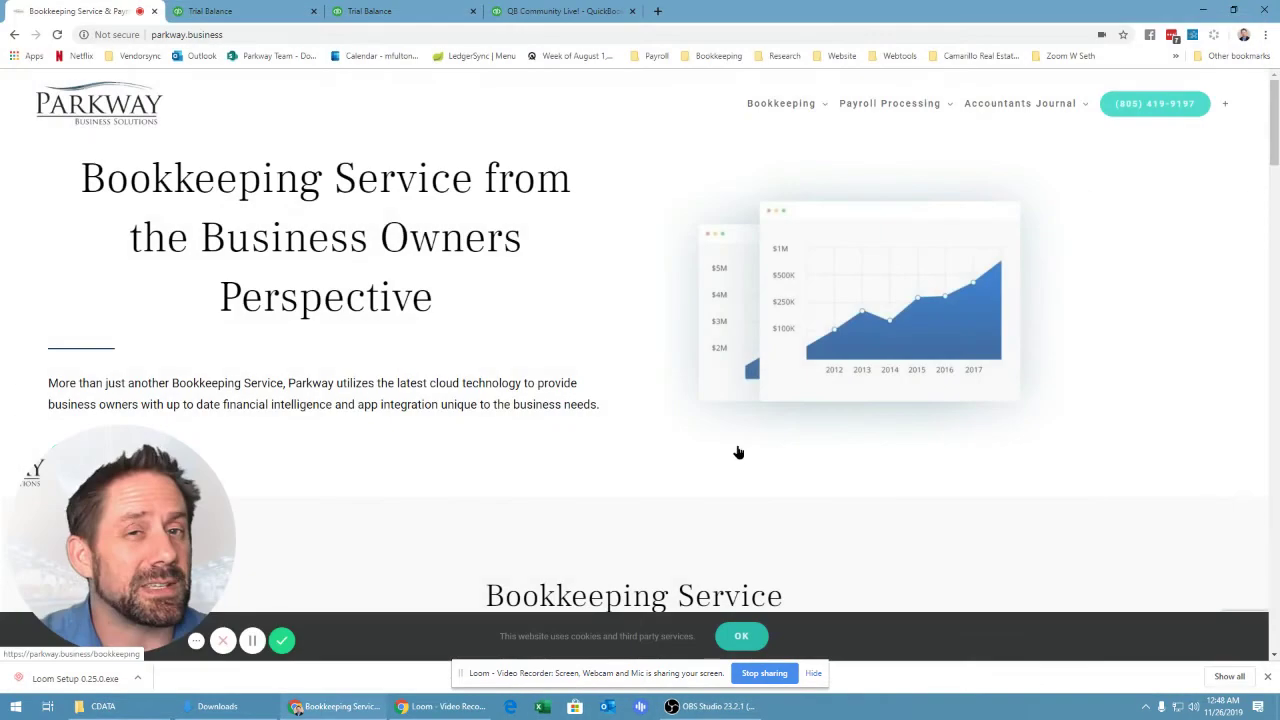
{"action": "left_click", "coordinate": [541, 706]}
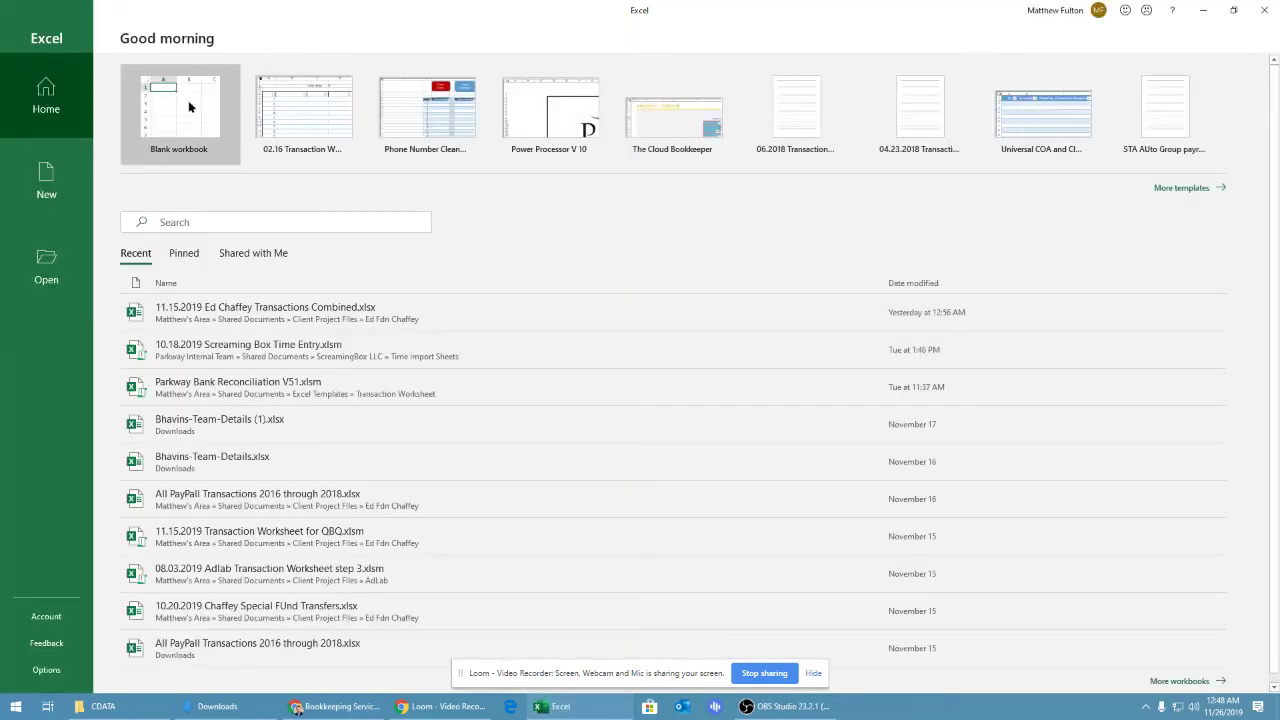
{"action": "left_click", "coordinate": [188, 100]}
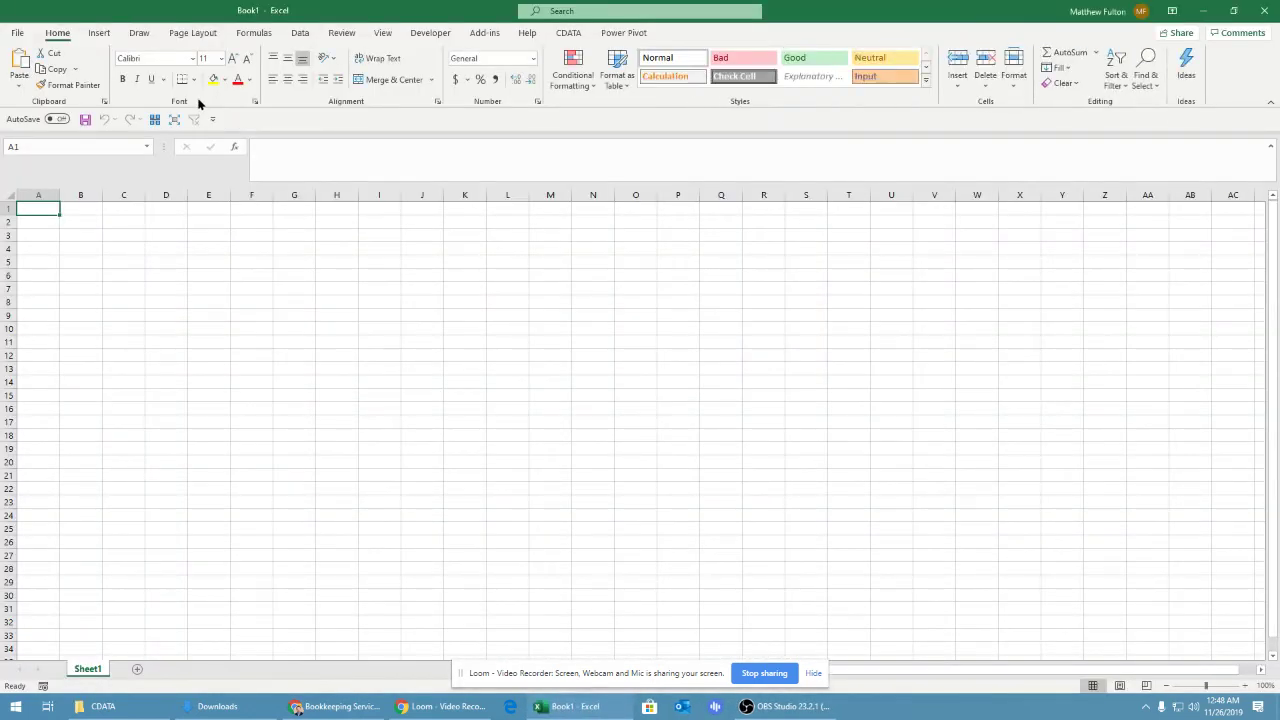
Start a CData QuickBooks import on the QB Community Live QBO Adv connection and pick TrialBalanceReportAug1 View.
{"action": "left_click", "coordinate": [578, 32]}
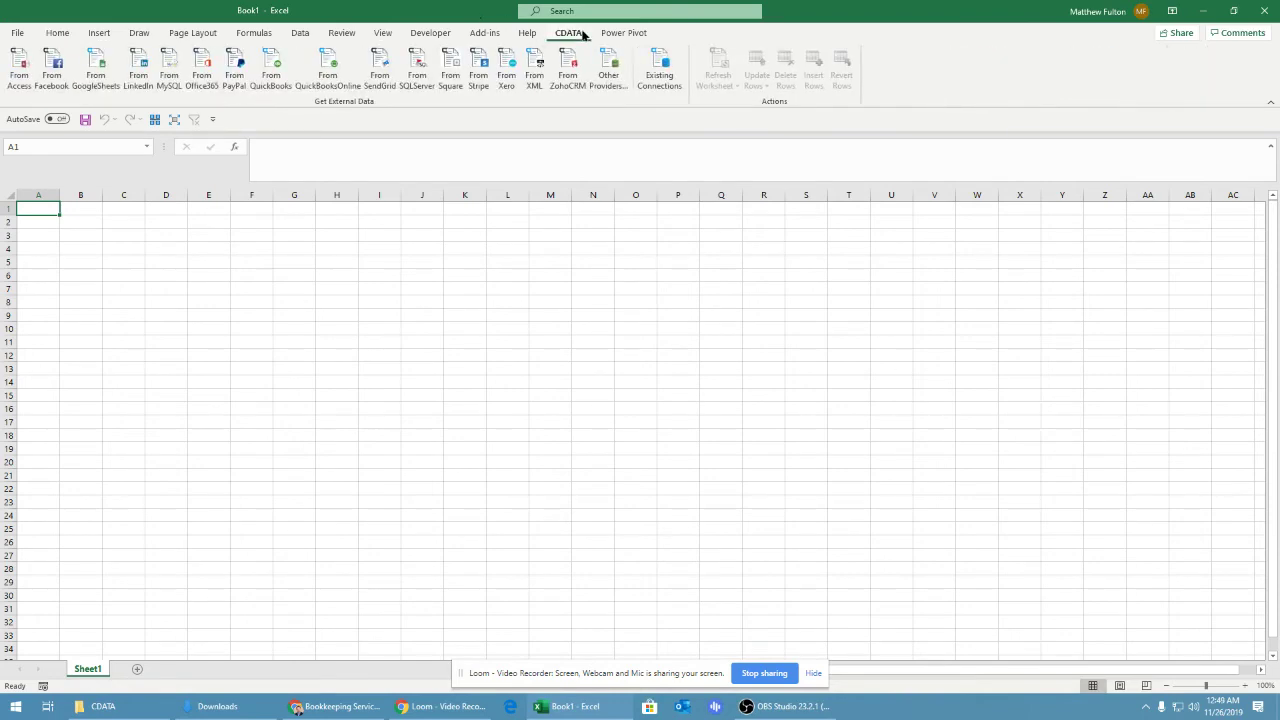
{"action": "left_click", "coordinate": [327, 66]}
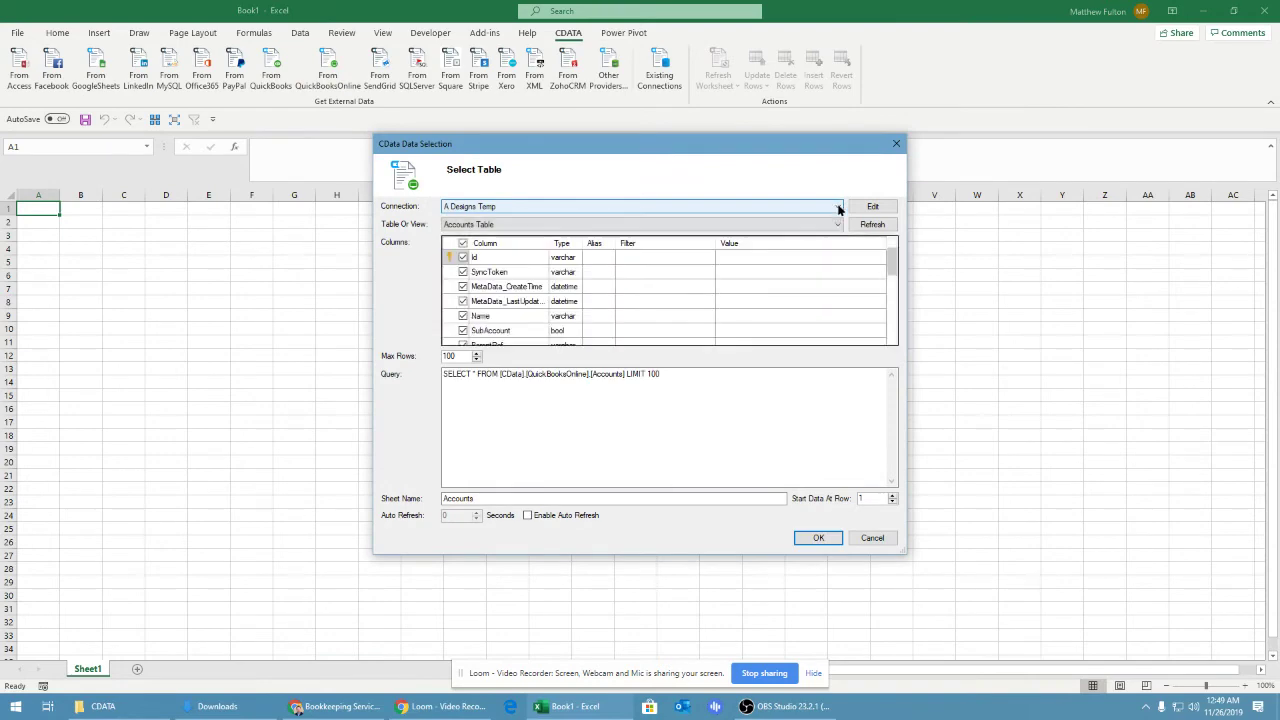
{"action": "left_click", "coordinate": [835, 207]}
{"action": "left_click_drag", "start_coordinate": [838, 262], "coordinate": [838, 406]}
{"action": "left_click", "coordinate": [513, 284]}
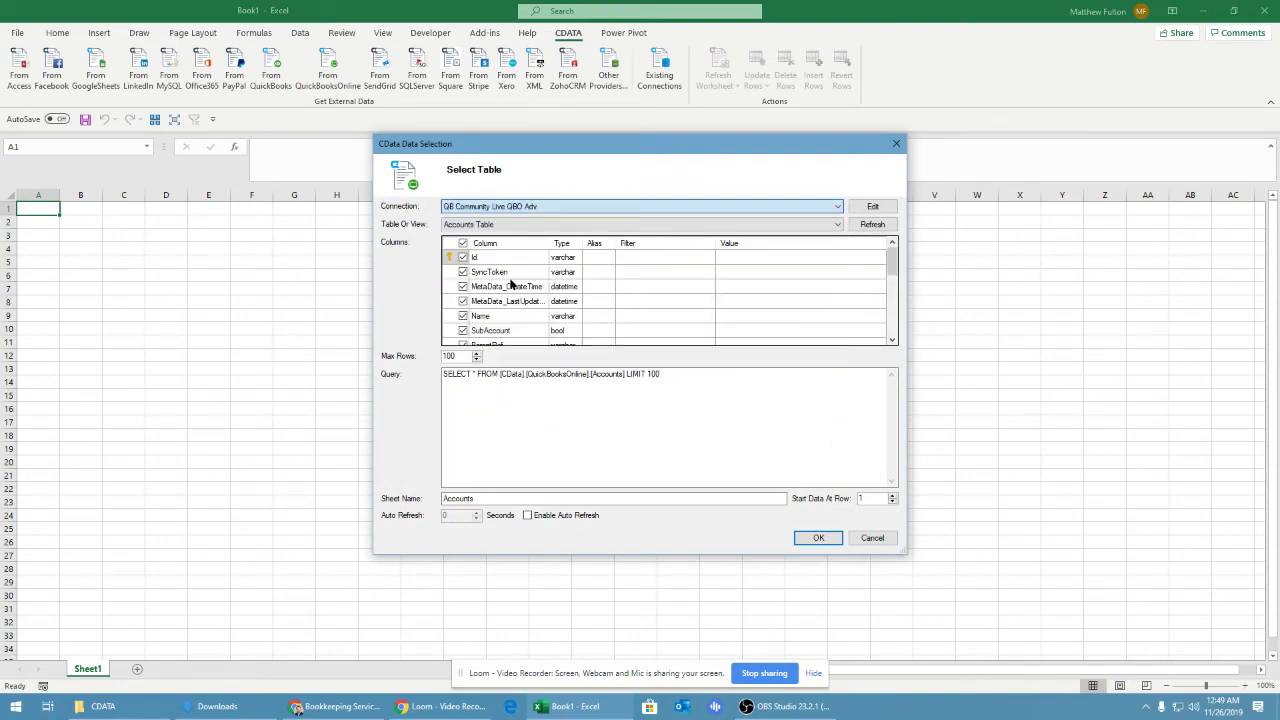
{"action": "left_click", "coordinate": [838, 224]}
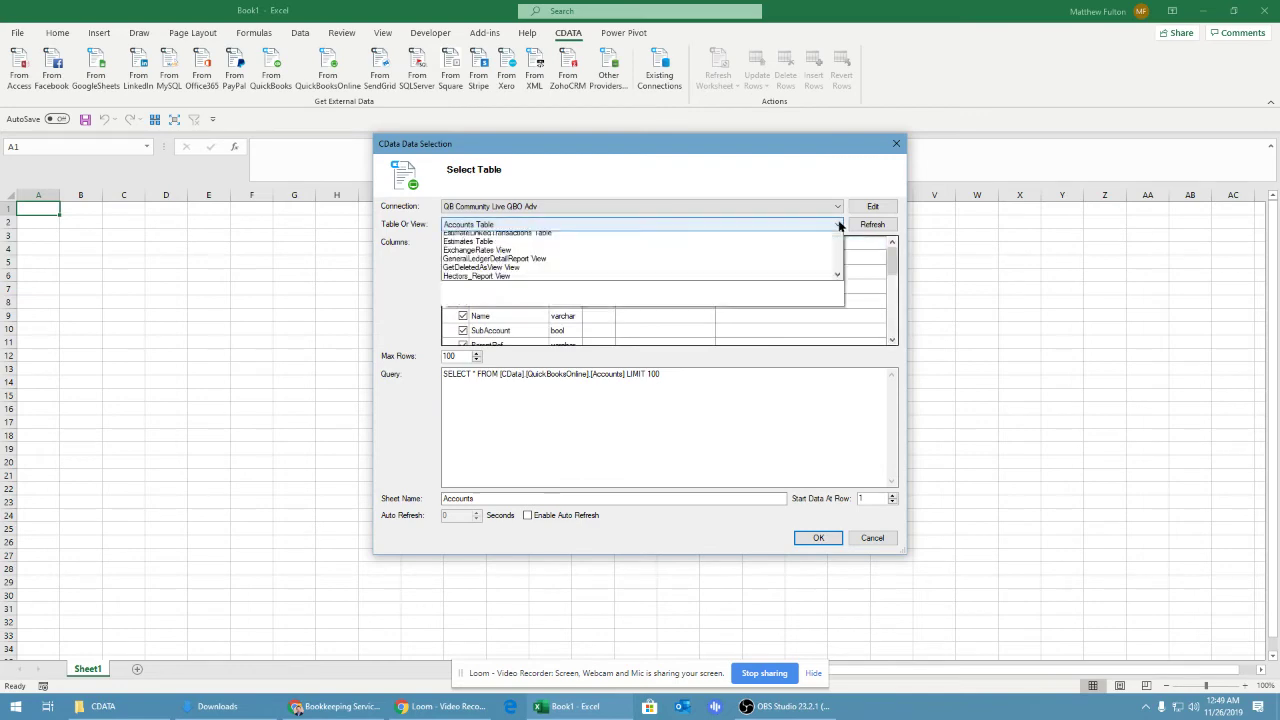
{"action": "left_click_drag", "start_coordinate": [836, 263], "coordinate": [840, 403]}
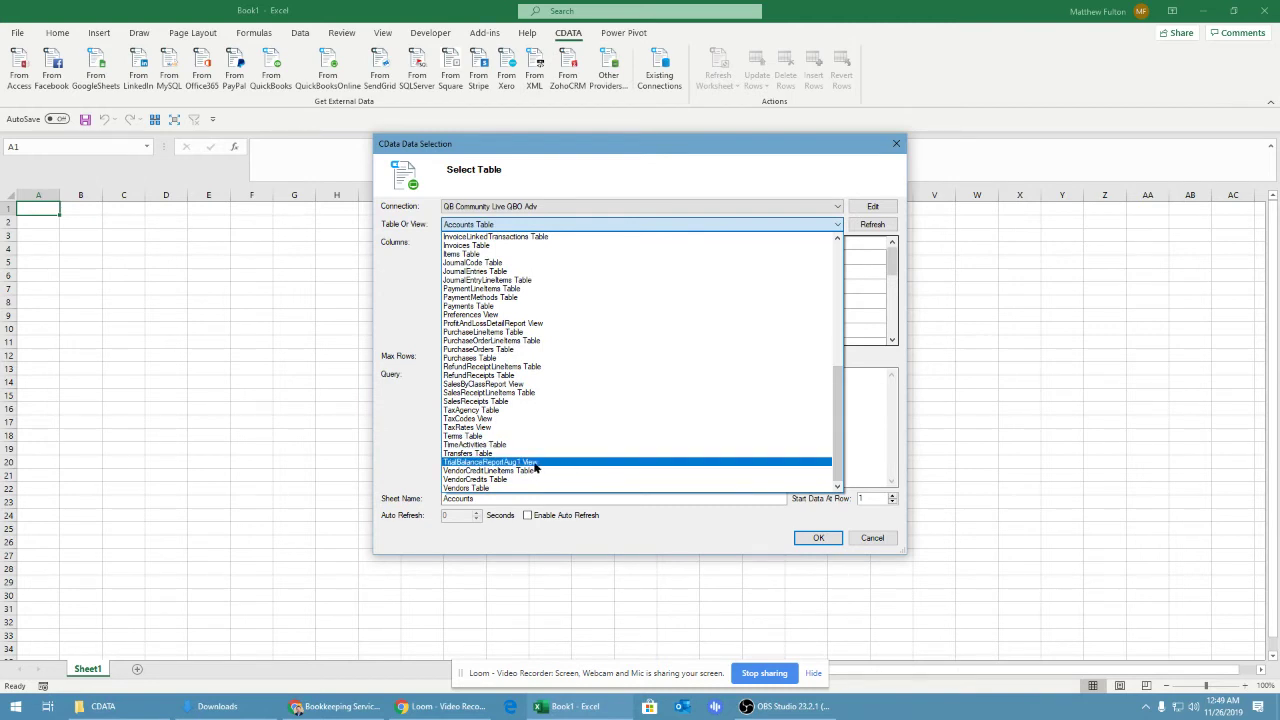
Clear the 100 Max Rows limit and import TrialBalanceReportAug1 into a new worksheet.
{"action": "left_click", "coordinate": [535, 463]}
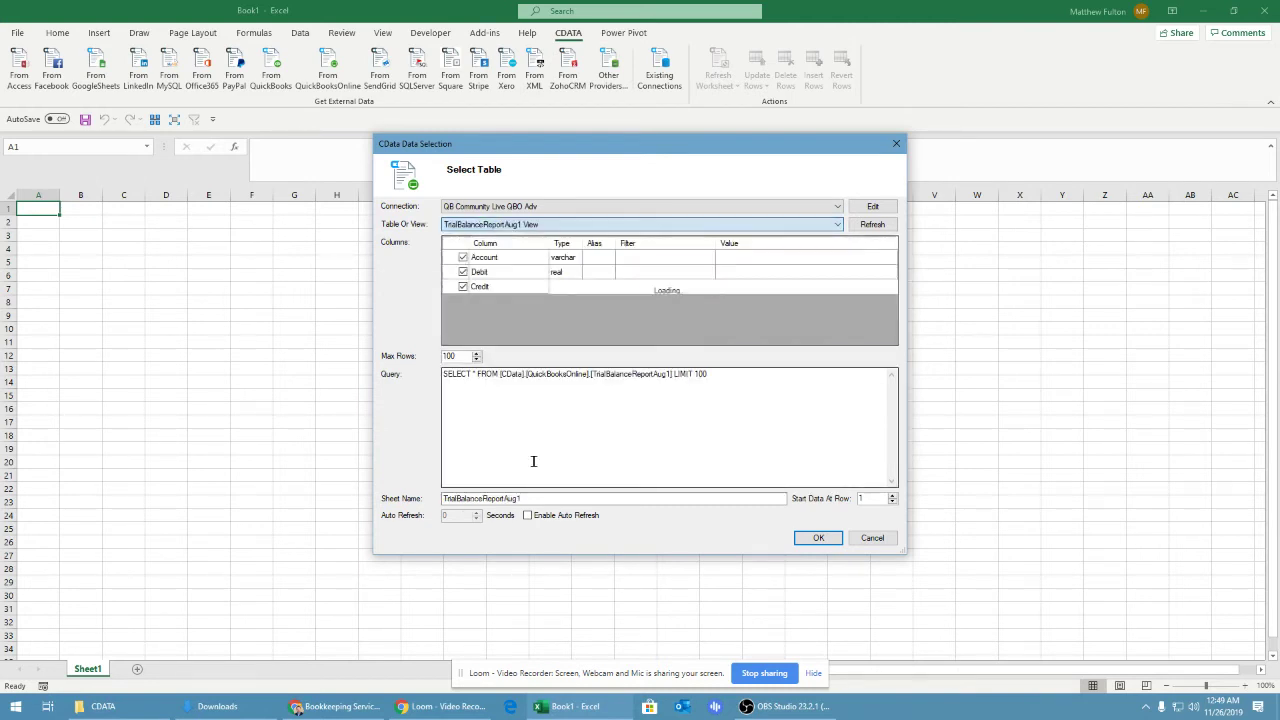
{"action": "left_click_drag", "start_coordinate": [464, 357], "coordinate": [397, 356]}
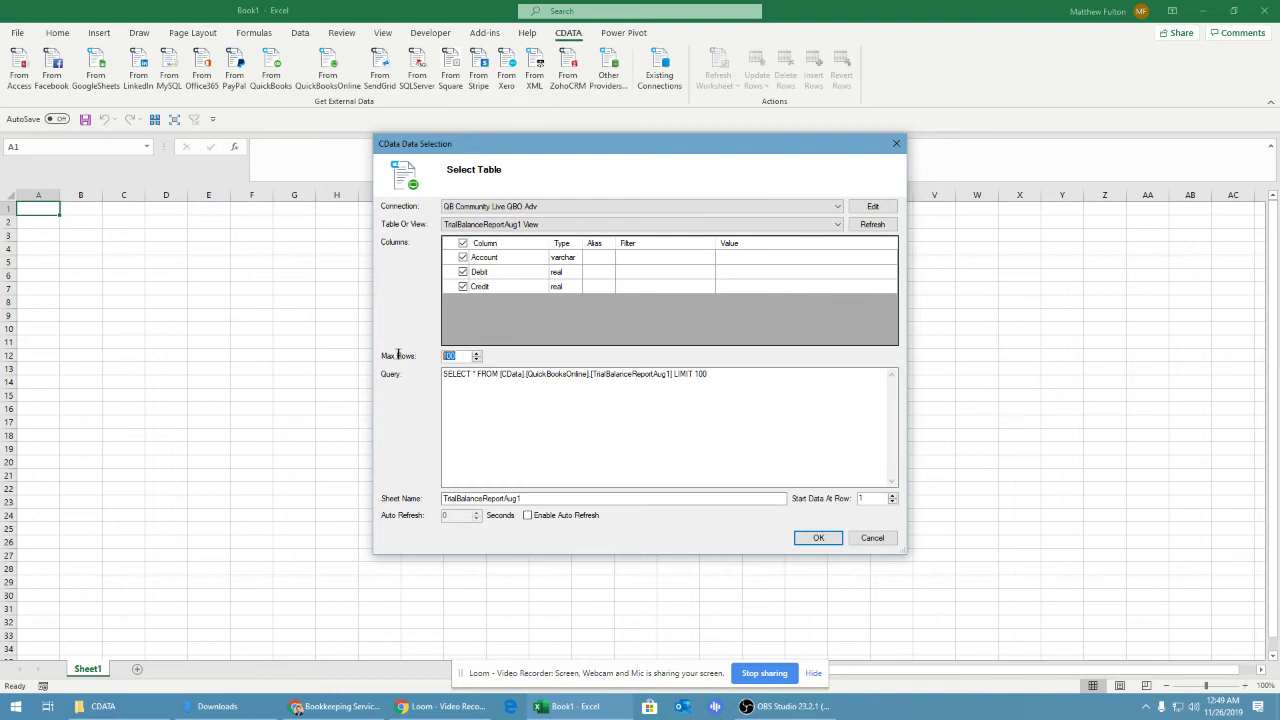
{"action": "key", "text": "BackSpace"}
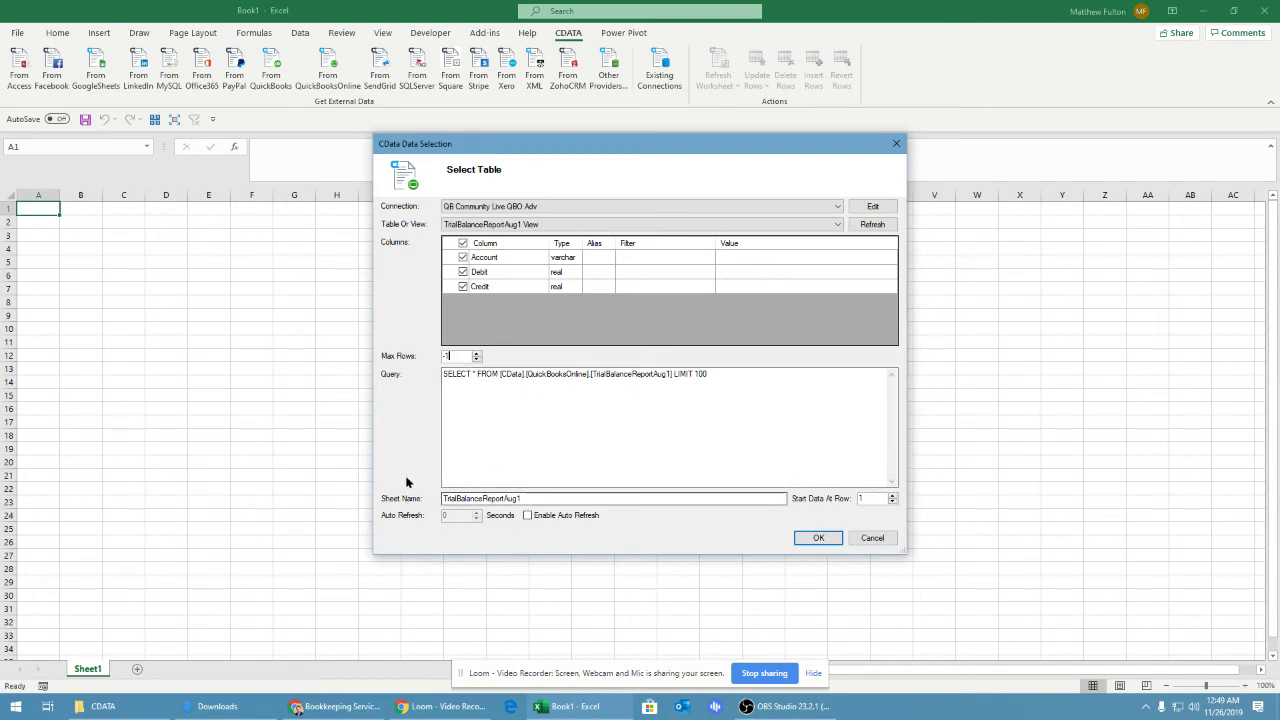
{"action": "left_click", "coordinate": [809, 537]}
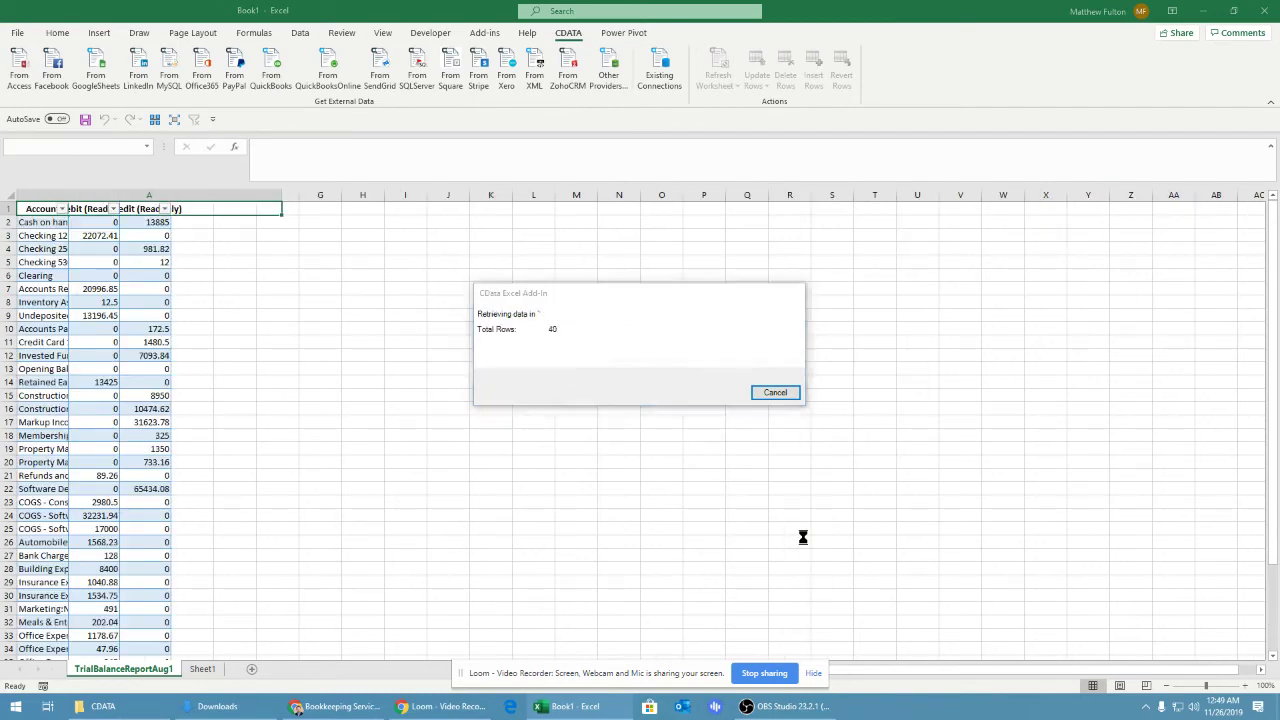
Confirm row 41's TOTAL shows 142516.3 for both debits and credits, then switch to Chrome.
{"action": "scroll", "coordinate": [466, 529], "scroll_direction": "down", "scroll_amount": 5}
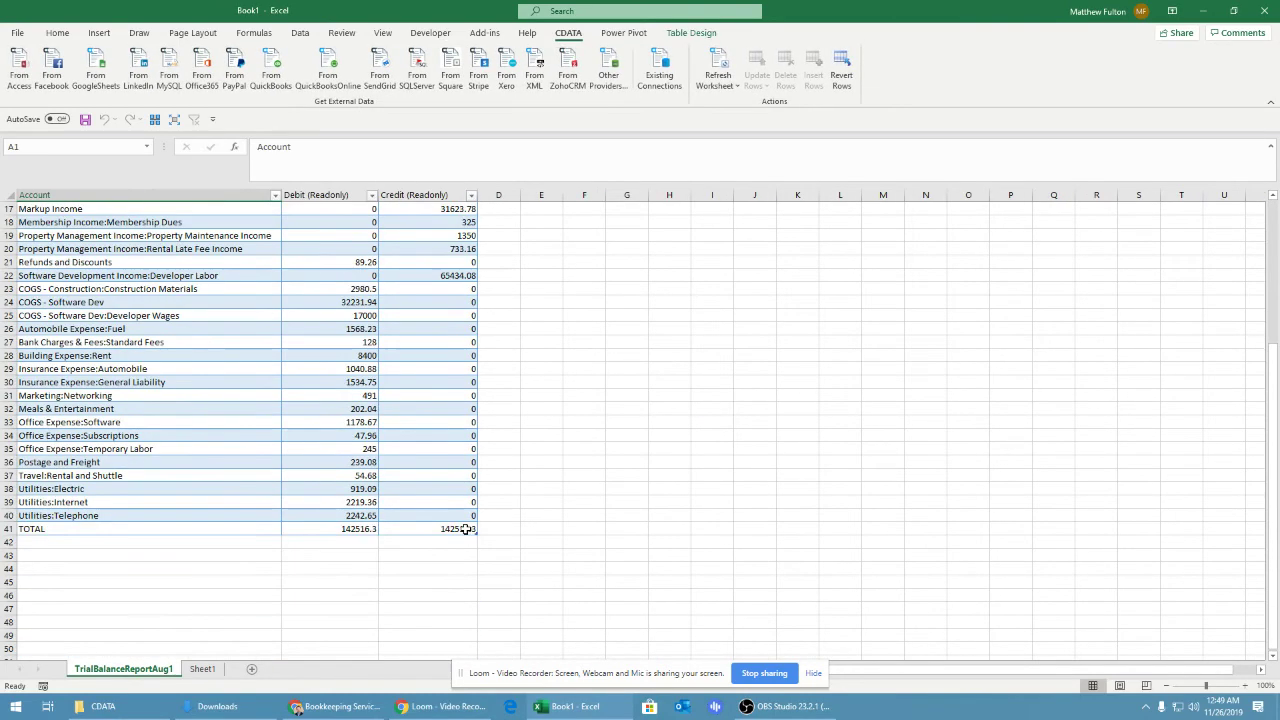
{"action": "left_click", "coordinate": [350, 528]}
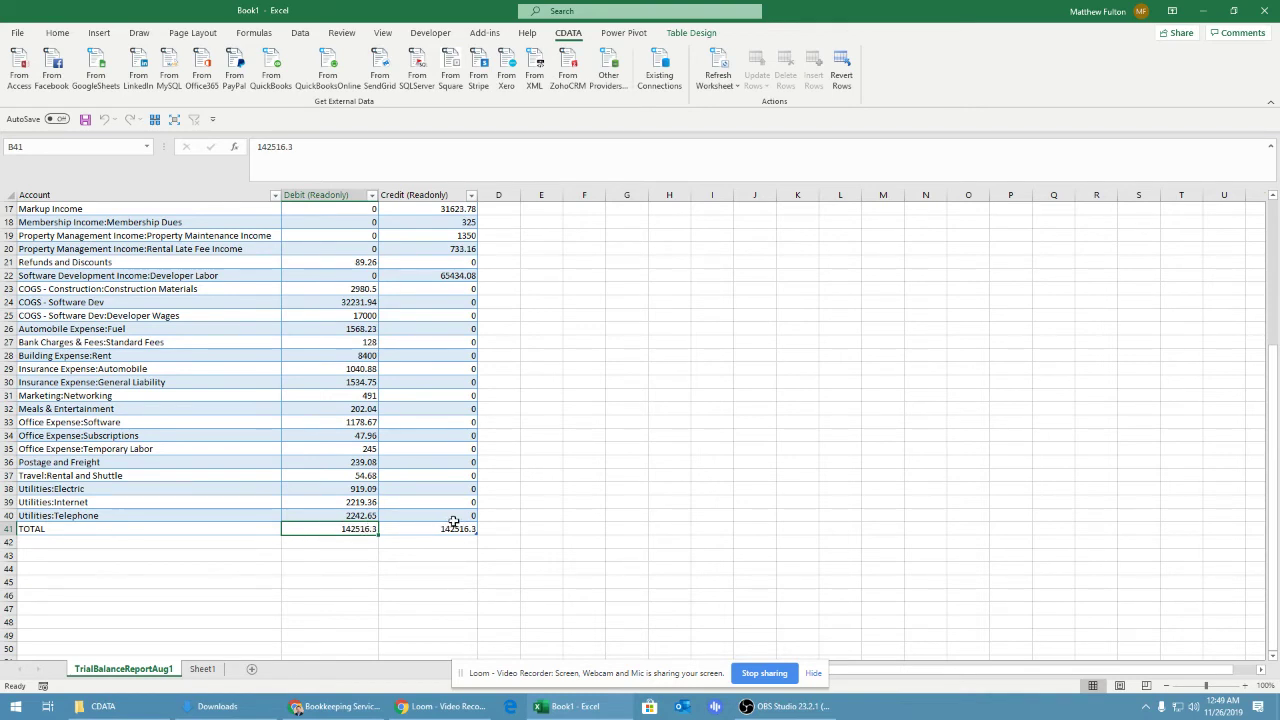
{"action": "left_click", "coordinate": [423, 708]}
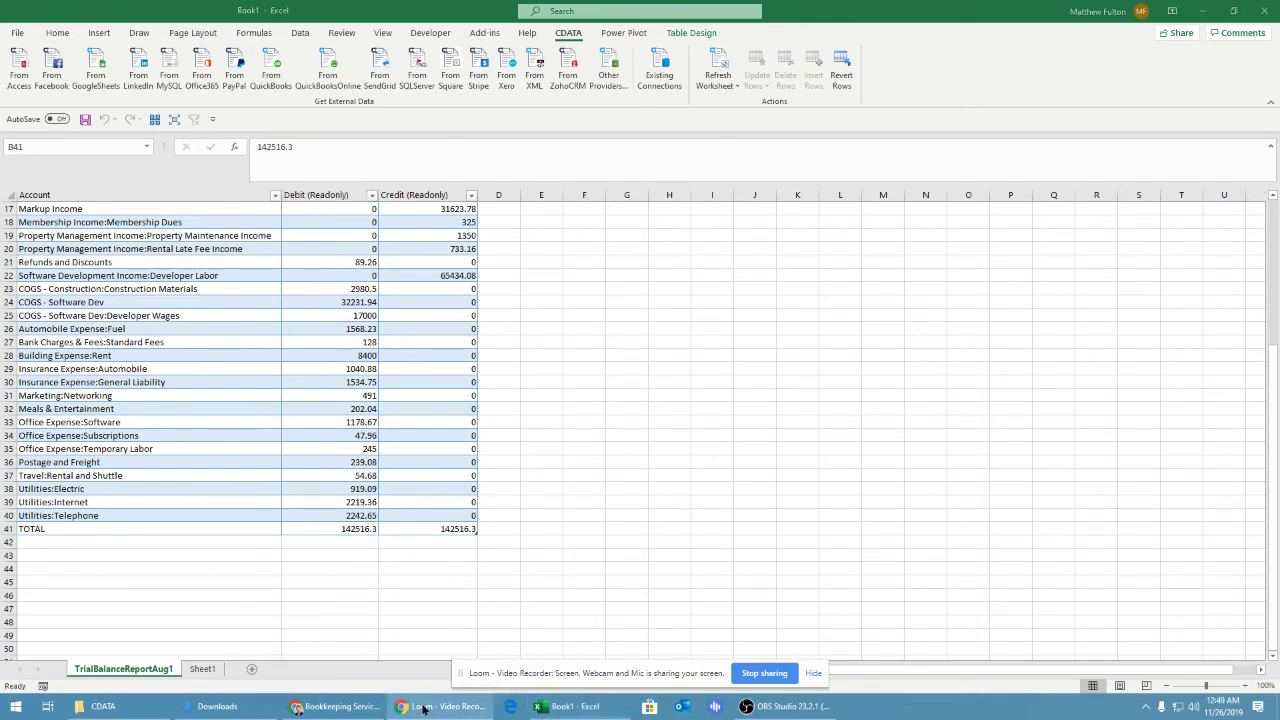
Check the August 1 Trial Balance in QuickBooks totals $142,516.30.
{"action": "left_click", "coordinate": [345, 708]}
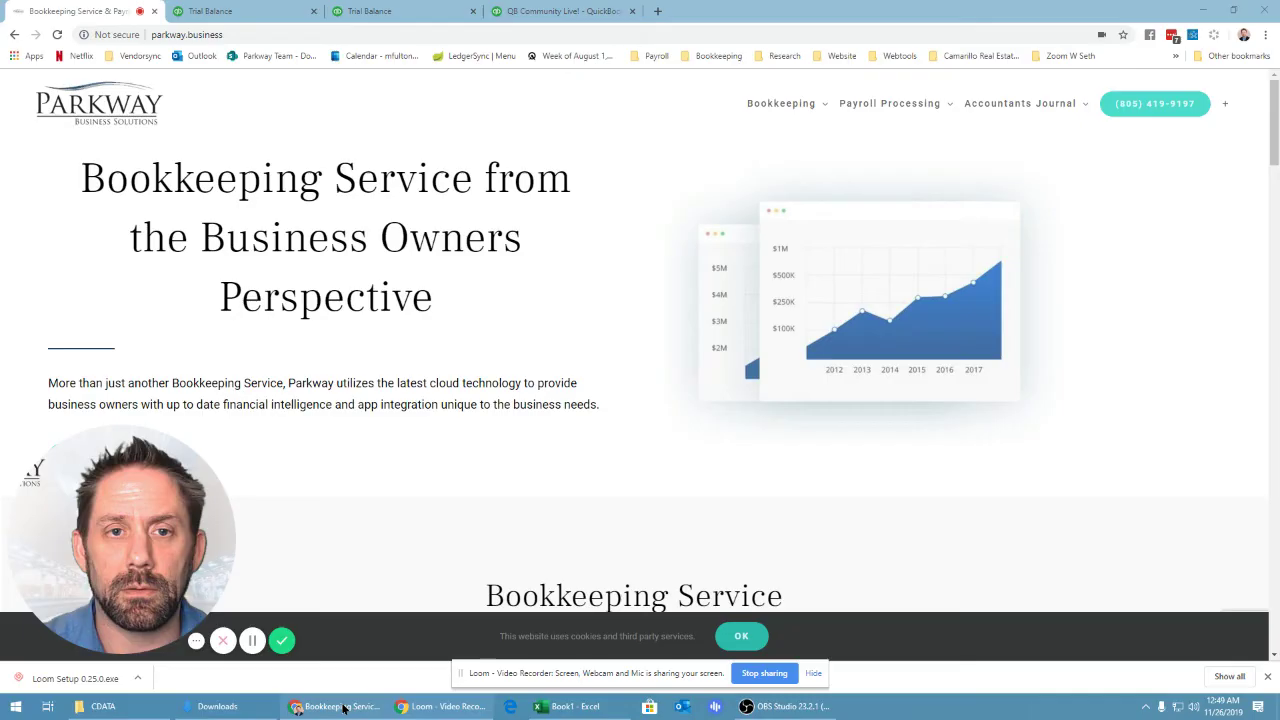
{"action": "left_click", "coordinate": [270, 11]}
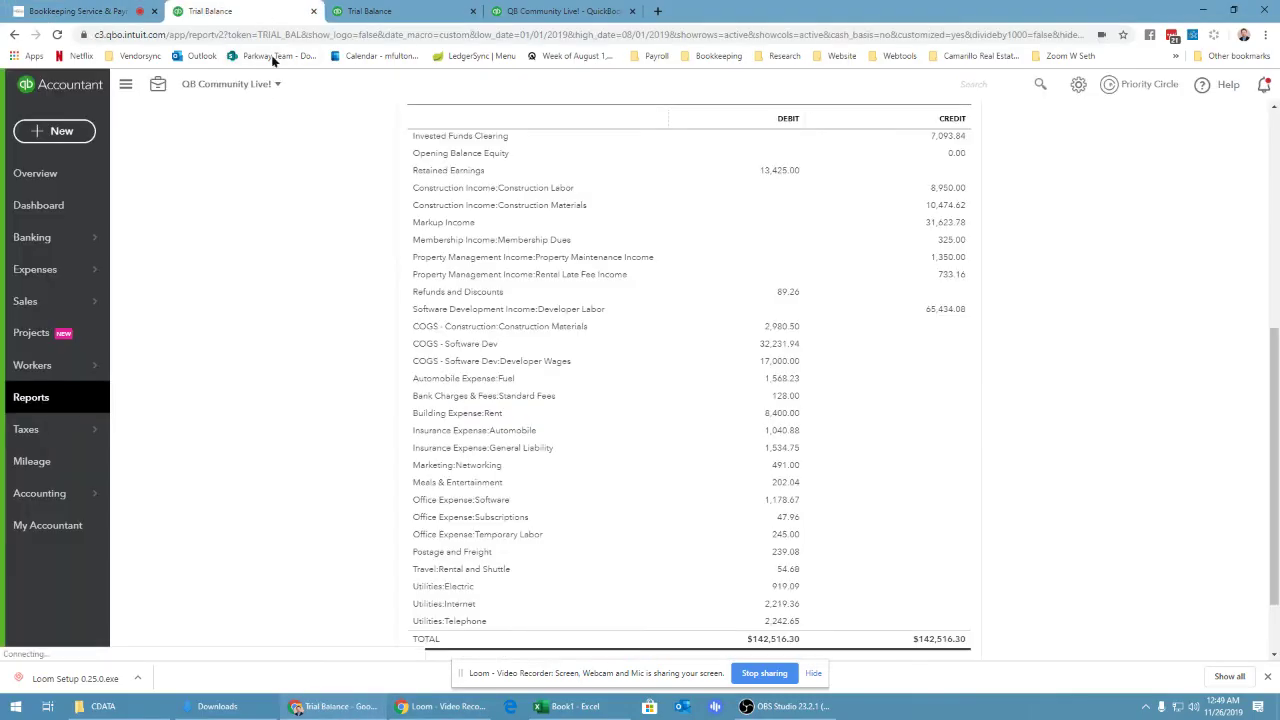
{"action": "scroll", "coordinate": [411, 264], "scroll_direction": "up", "scroll_amount": 4}
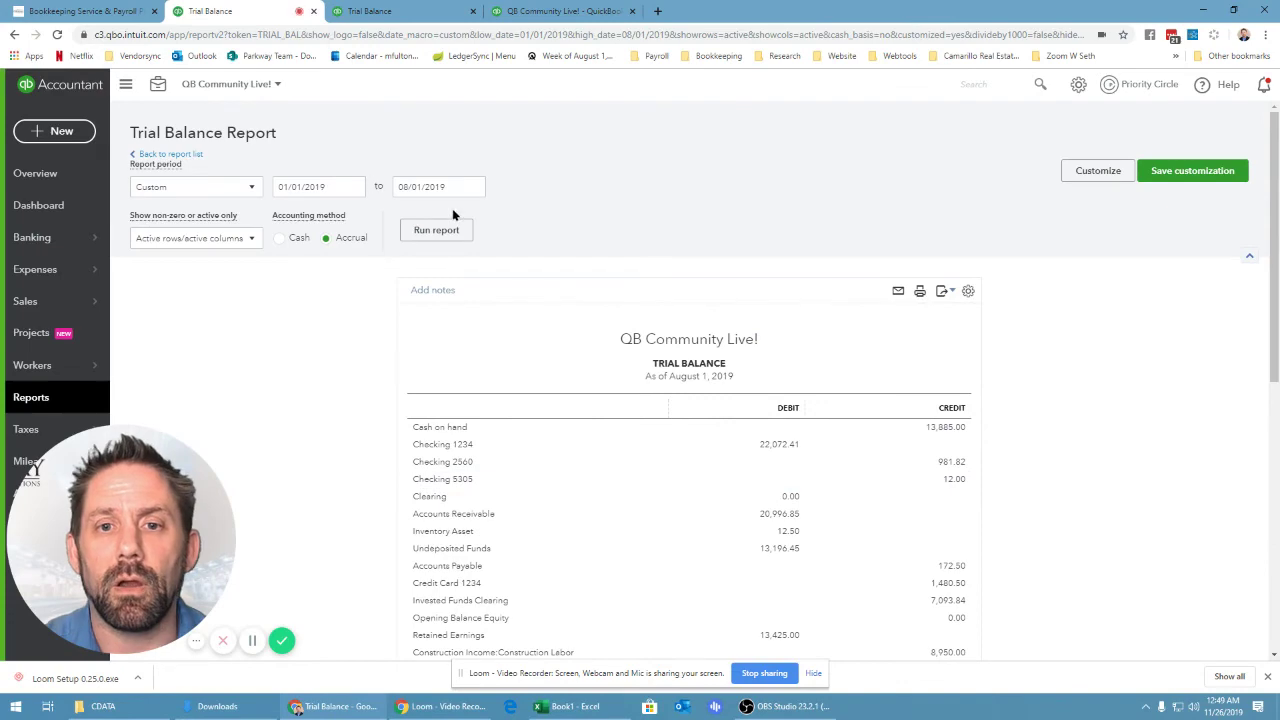
{"action": "scroll", "coordinate": [543, 454], "scroll_direction": "down", "scroll_amount": 15}
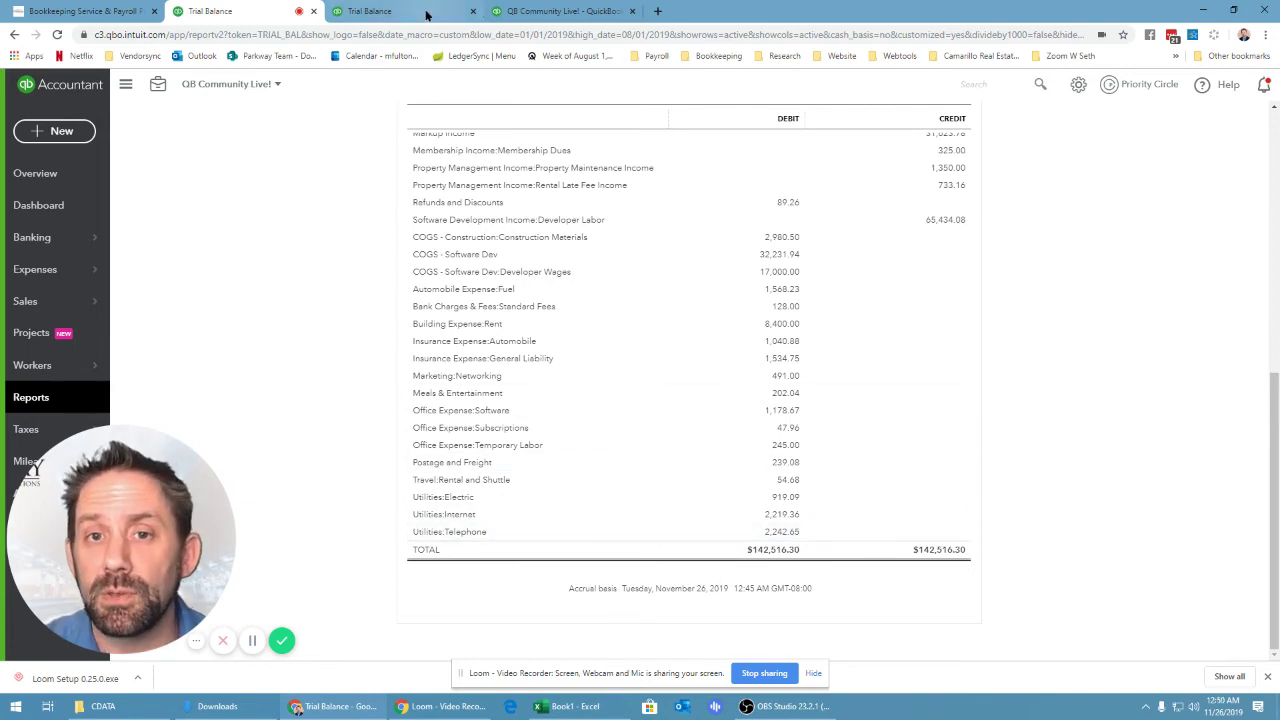
Review the September 30 and November 1 Trial Balances, the latter totalling $156,530.23.
{"action": "left_click", "coordinate": [428, 12]}
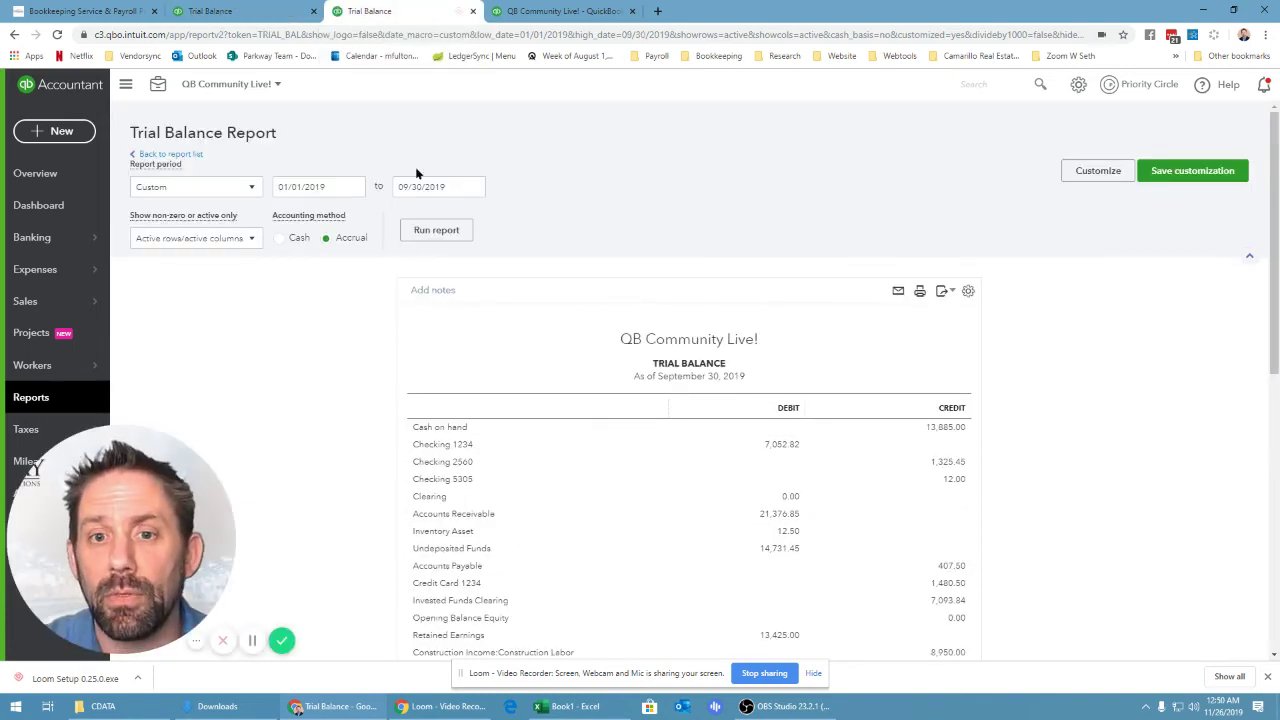
{"action": "scroll", "coordinate": [538, 462], "scroll_direction": "down", "scroll_amount": 4}
{"action": "scroll", "coordinate": [541, 470], "scroll_direction": "down", "scroll_amount": 3}
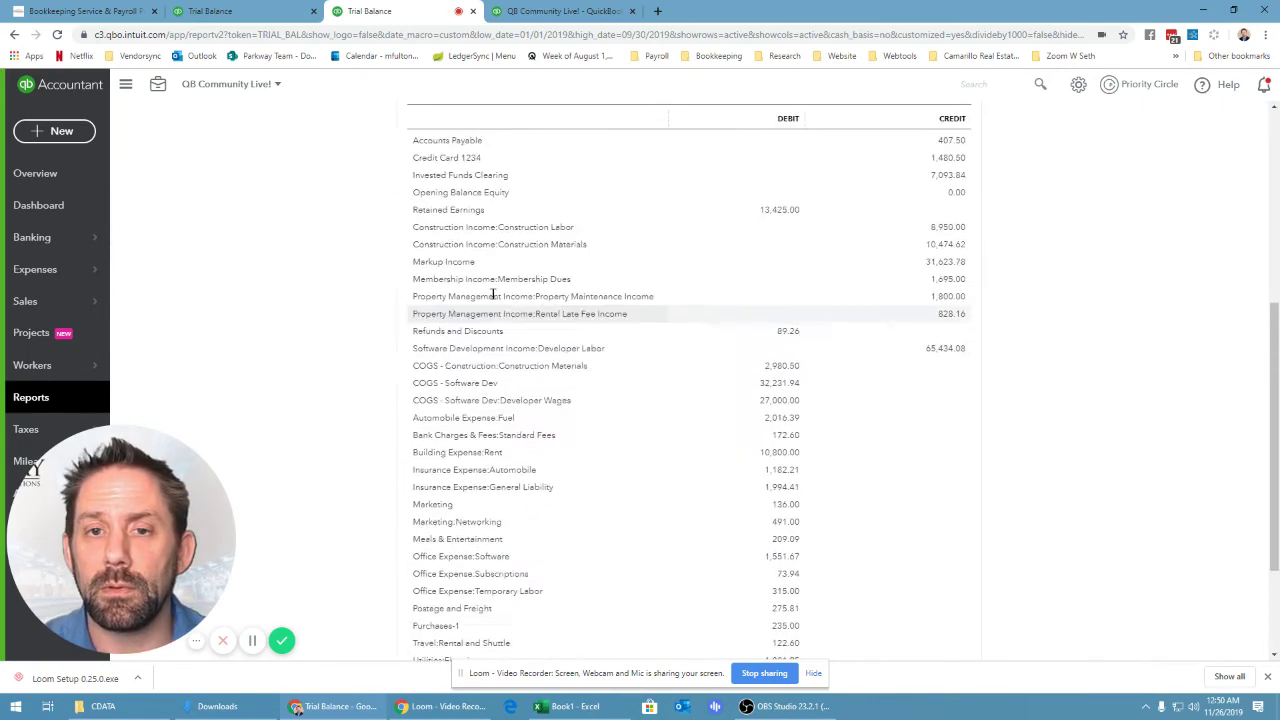
{"action": "left_click", "coordinate": [545, 12]}
{"action": "scroll", "coordinate": [551, 194], "scroll_direction": "up", "scroll_amount": 6}
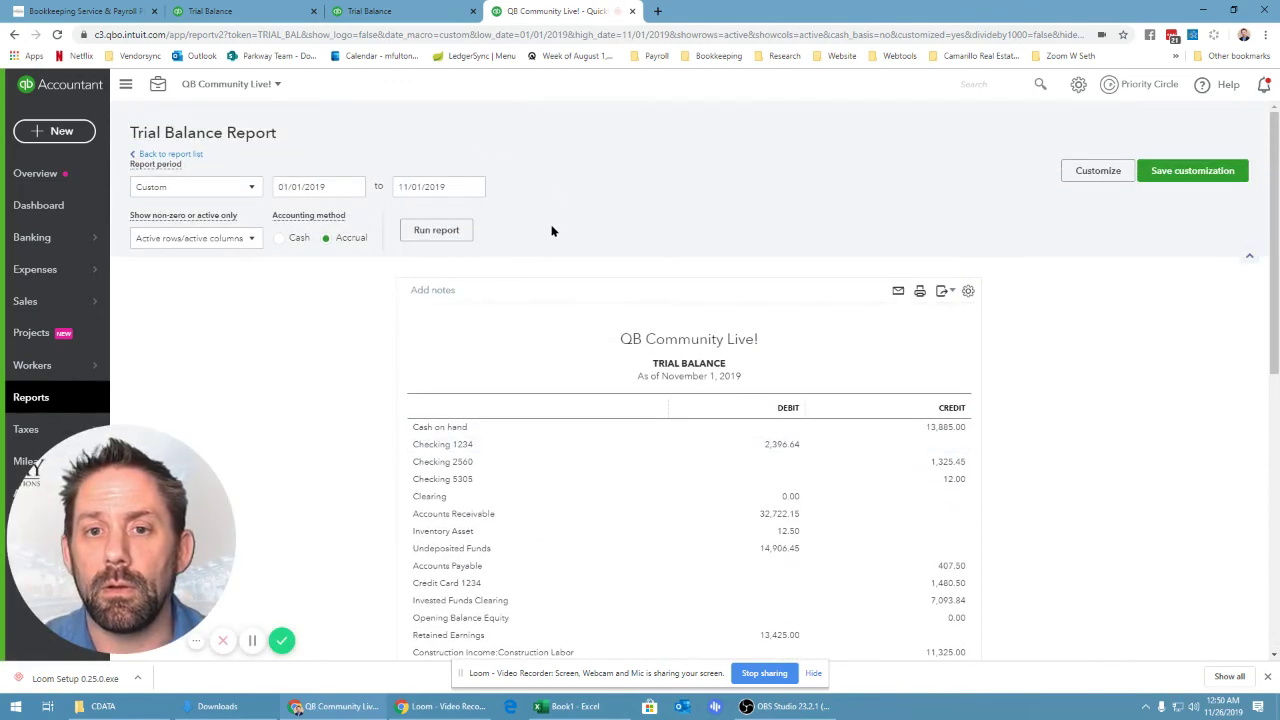
{"action": "scroll", "coordinate": [551, 229], "scroll_direction": "down", "scroll_amount": 9}
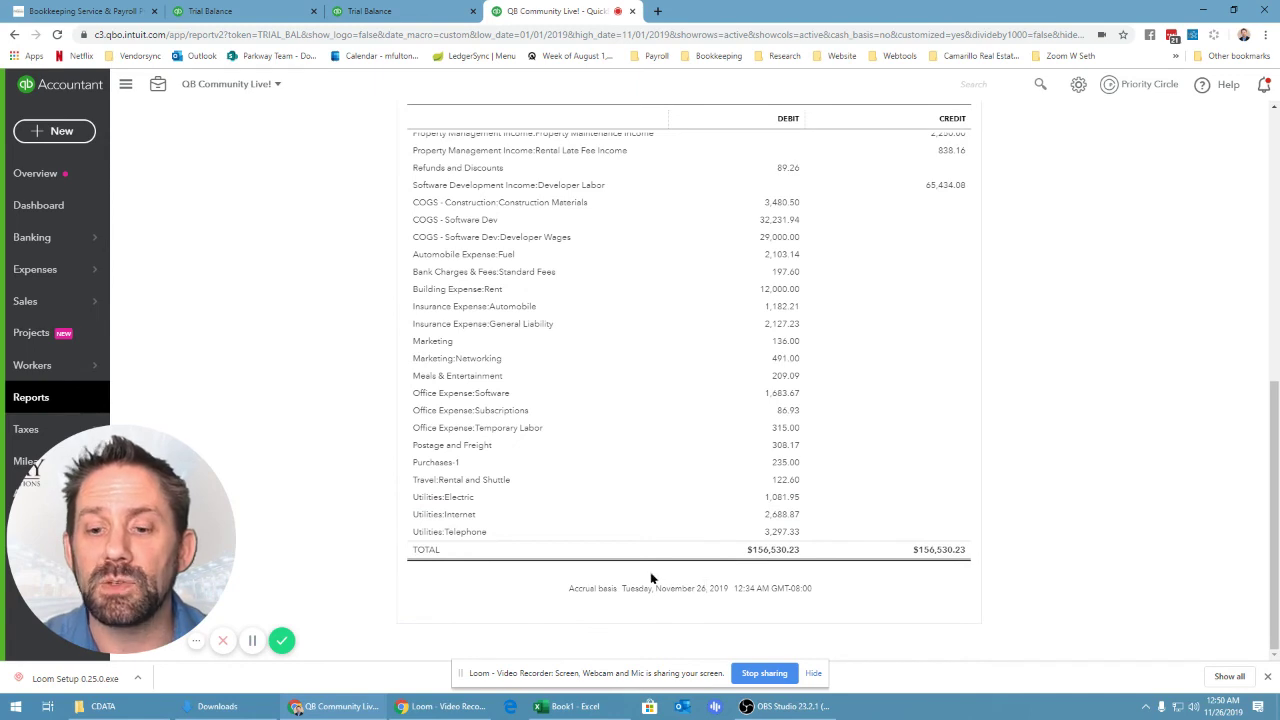
{"action": "mouse_move", "coordinate": [566, 710]}
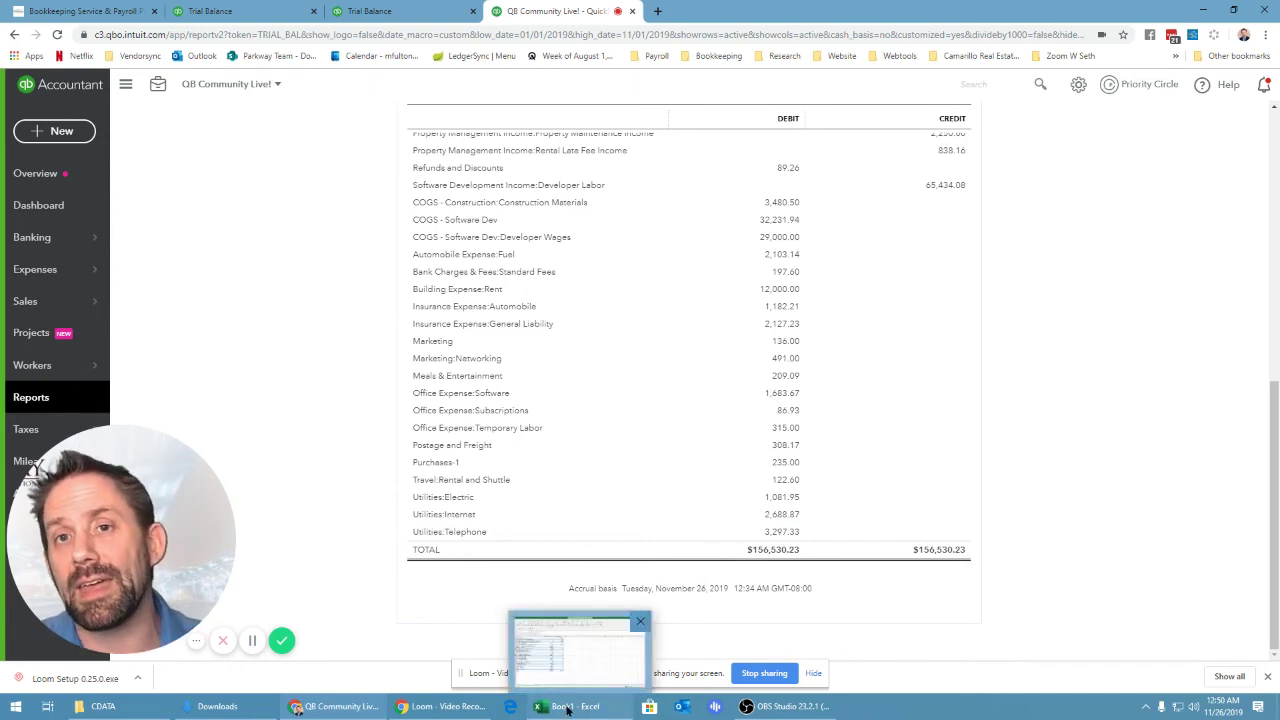
Show the Documents\CDATA folder containing the saved TrialBalanceReportAug1.rsd file.
{"action": "left_click", "coordinate": [566, 708]}
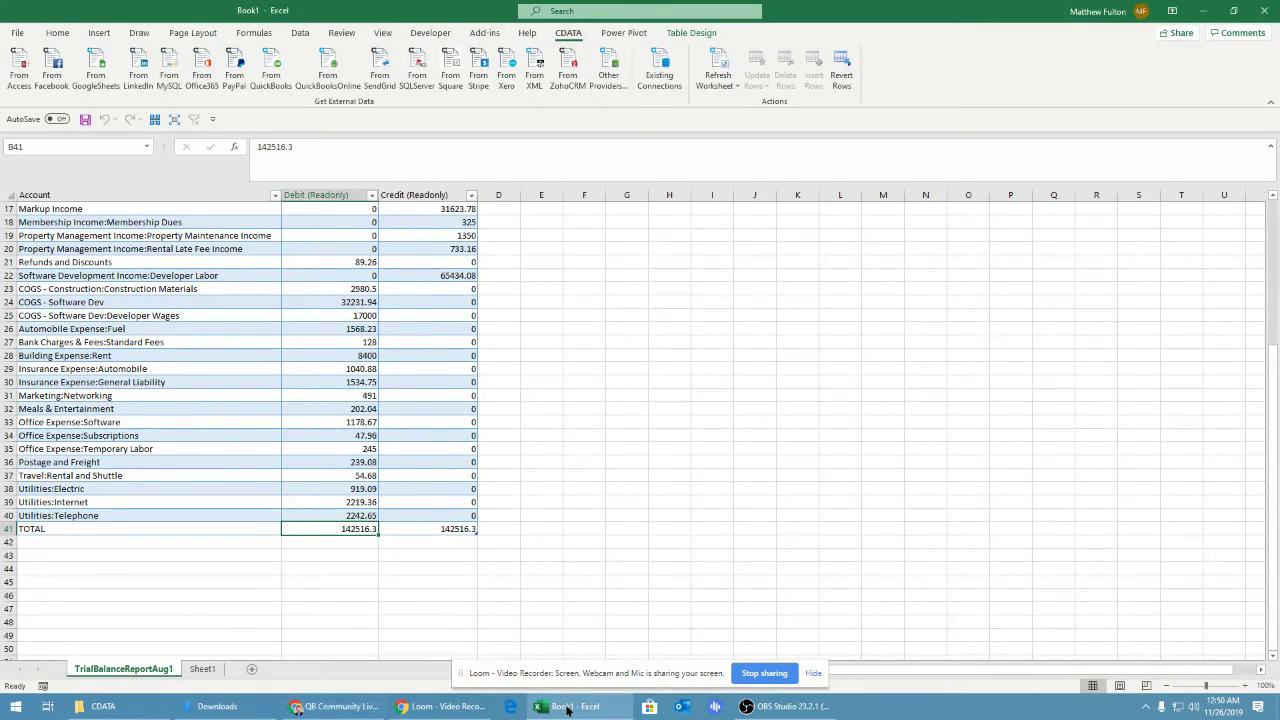
{"action": "left_click", "coordinate": [143, 709]}
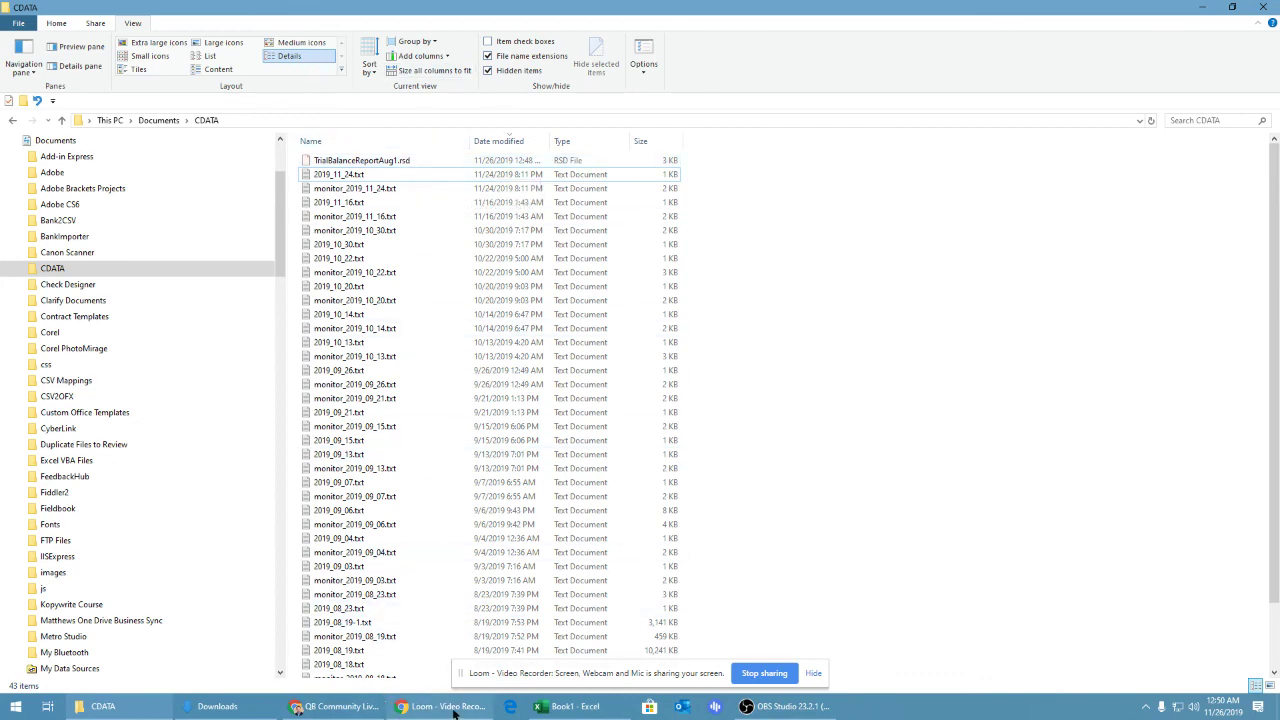
Switch Chrome back to the Bookkeeping Service homepage tab.
{"action": "left_click", "coordinate": [347, 706]}
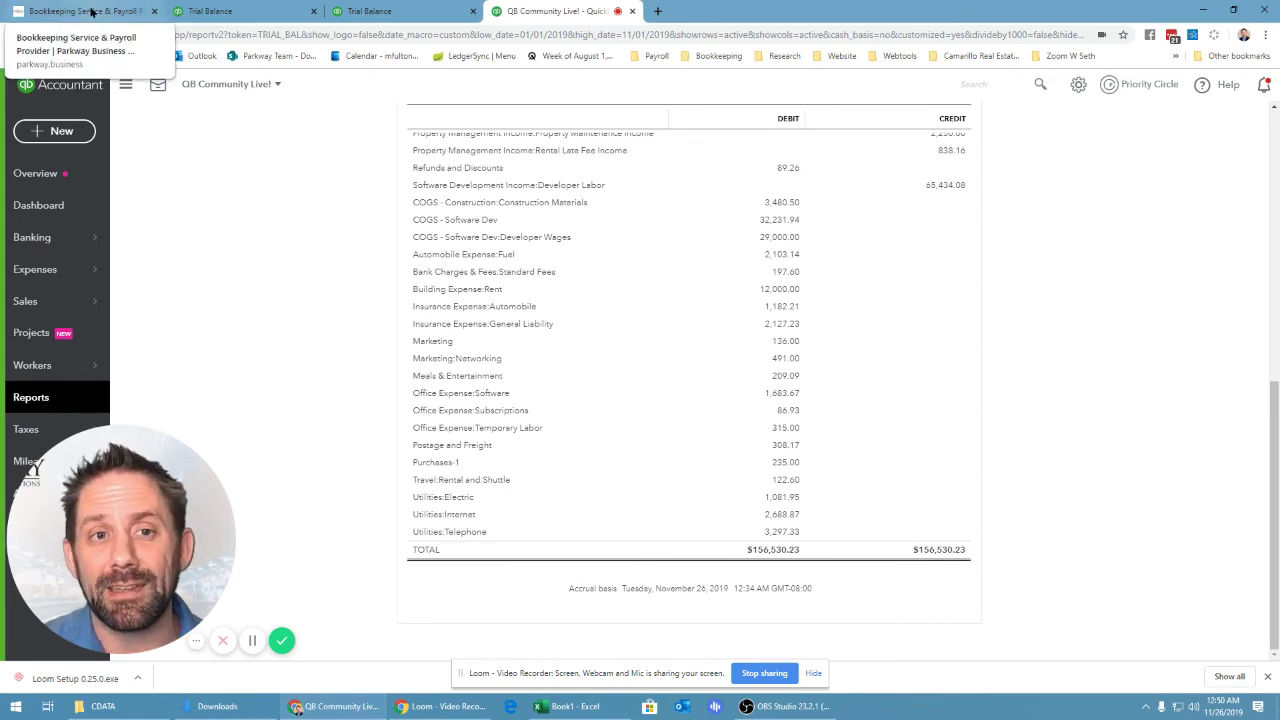
{"action": "left_click", "coordinate": [91, 11]}
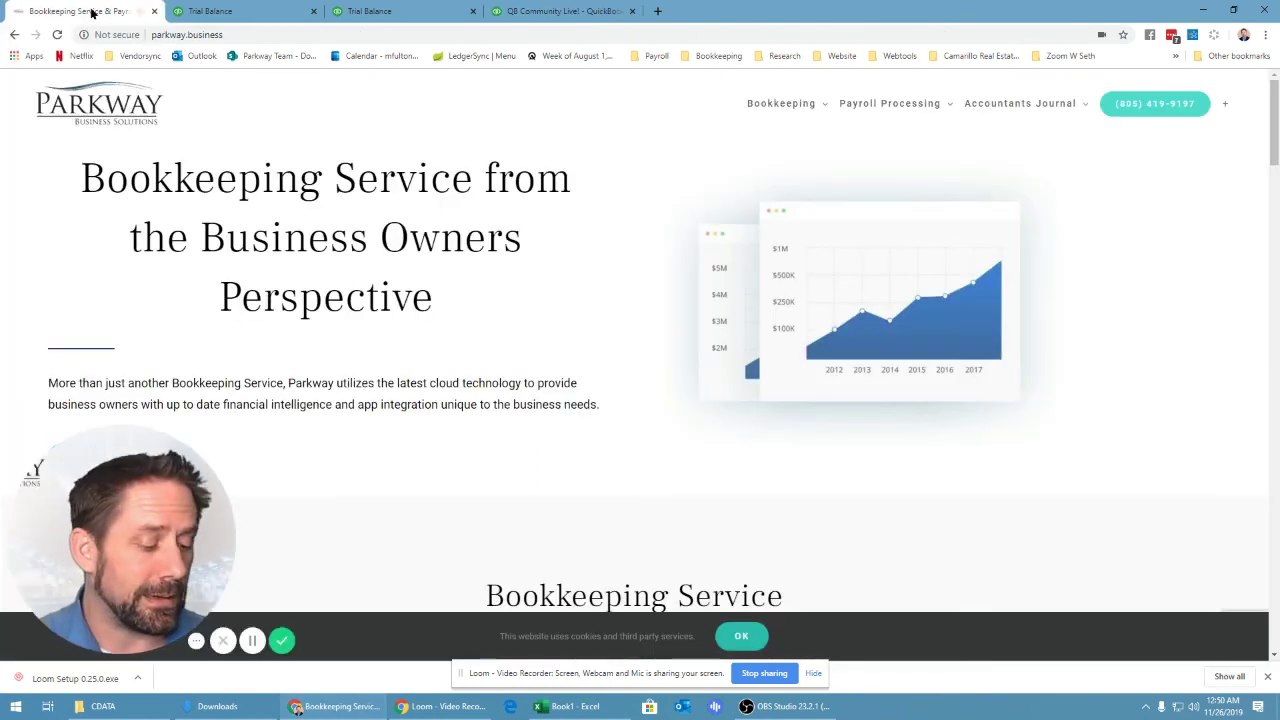